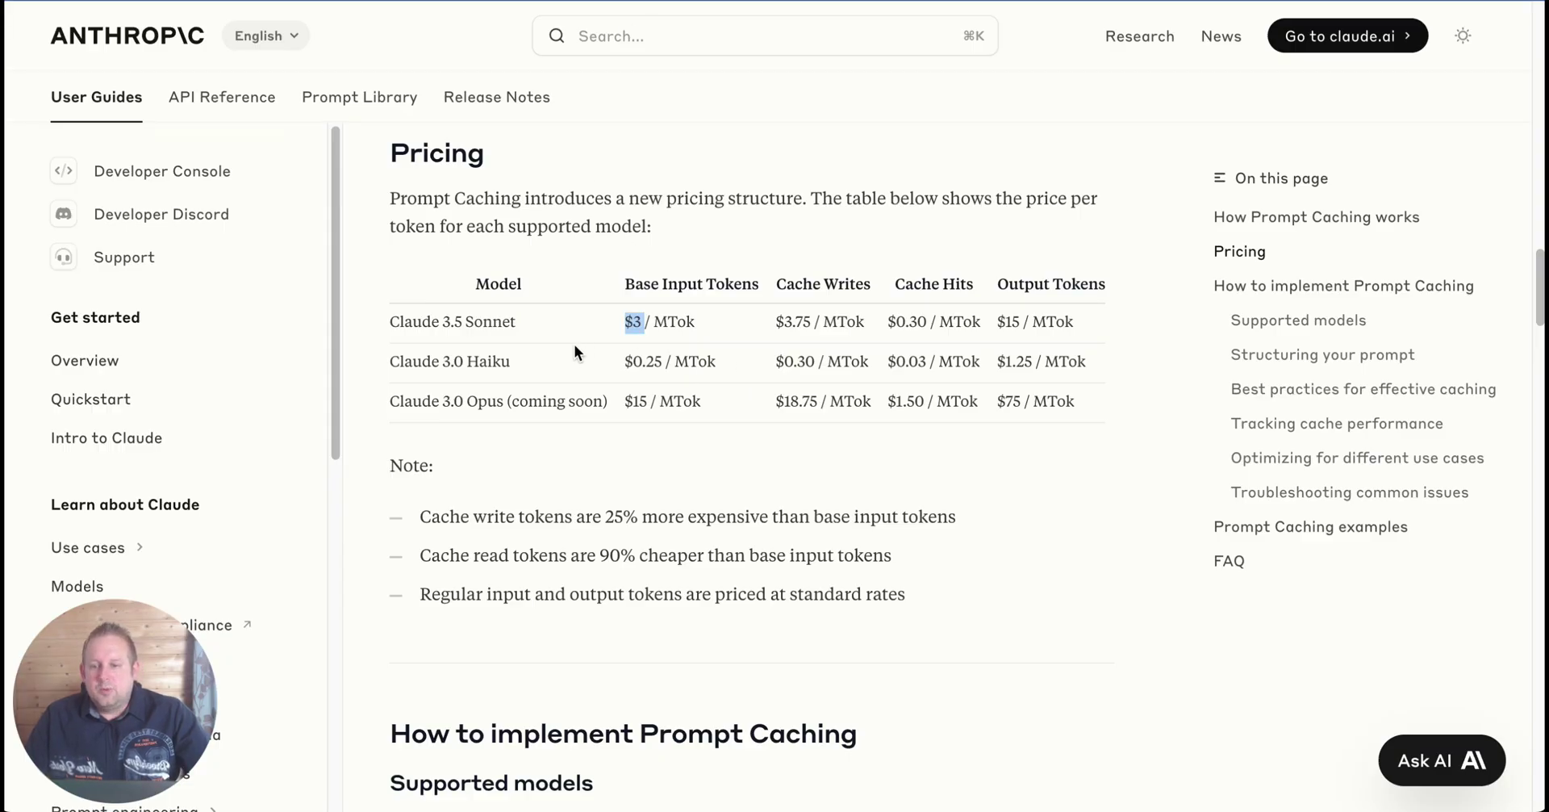
Highlight the Cache Writes heading, Sonnet's $3.75 / MTok price and the 90% cache-read saving
left_click(563, 331)
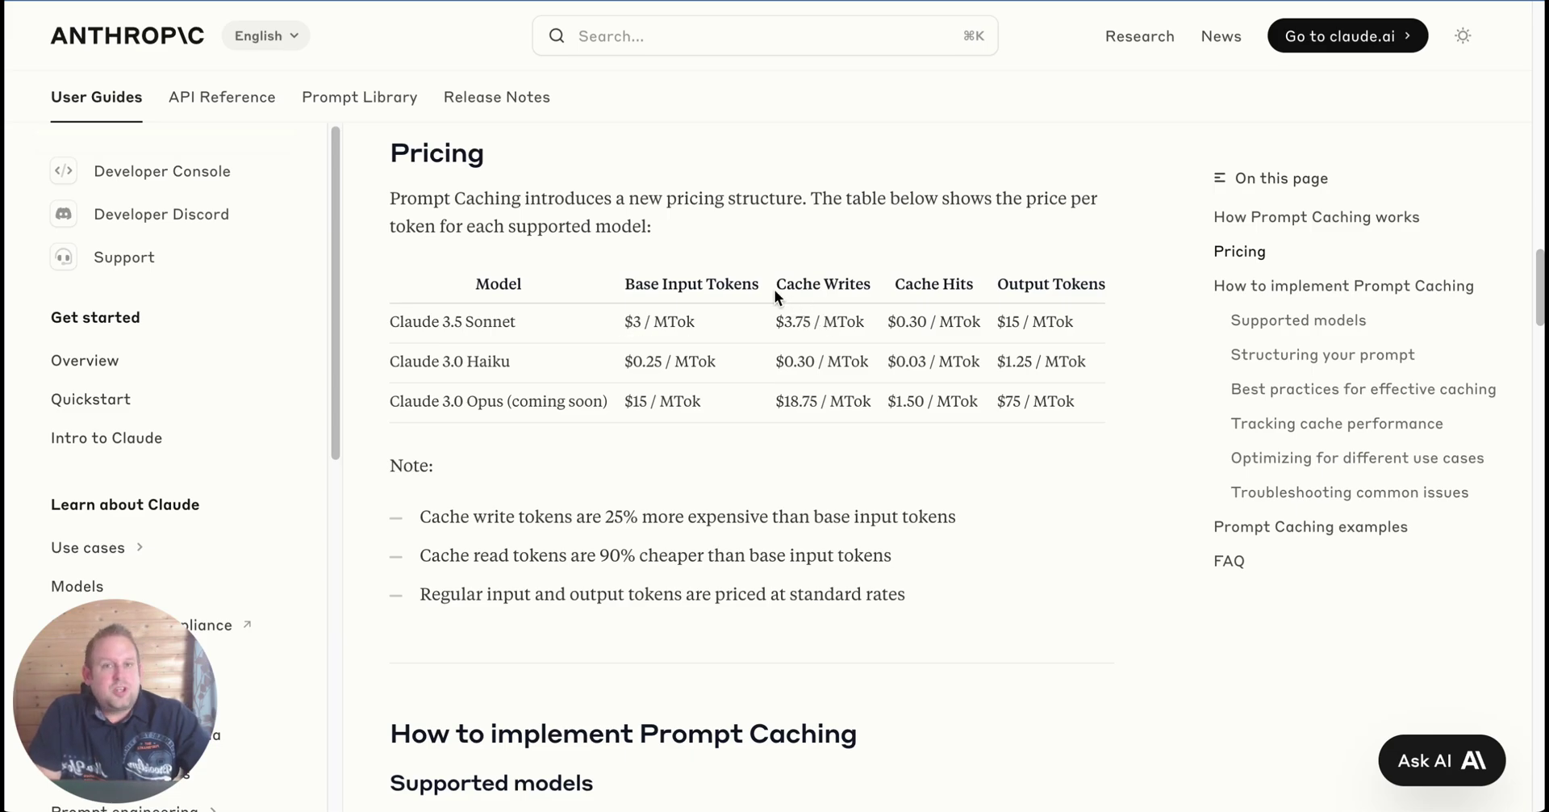
left_click_drag(778, 284, 863, 285)
left_click(779, 332)
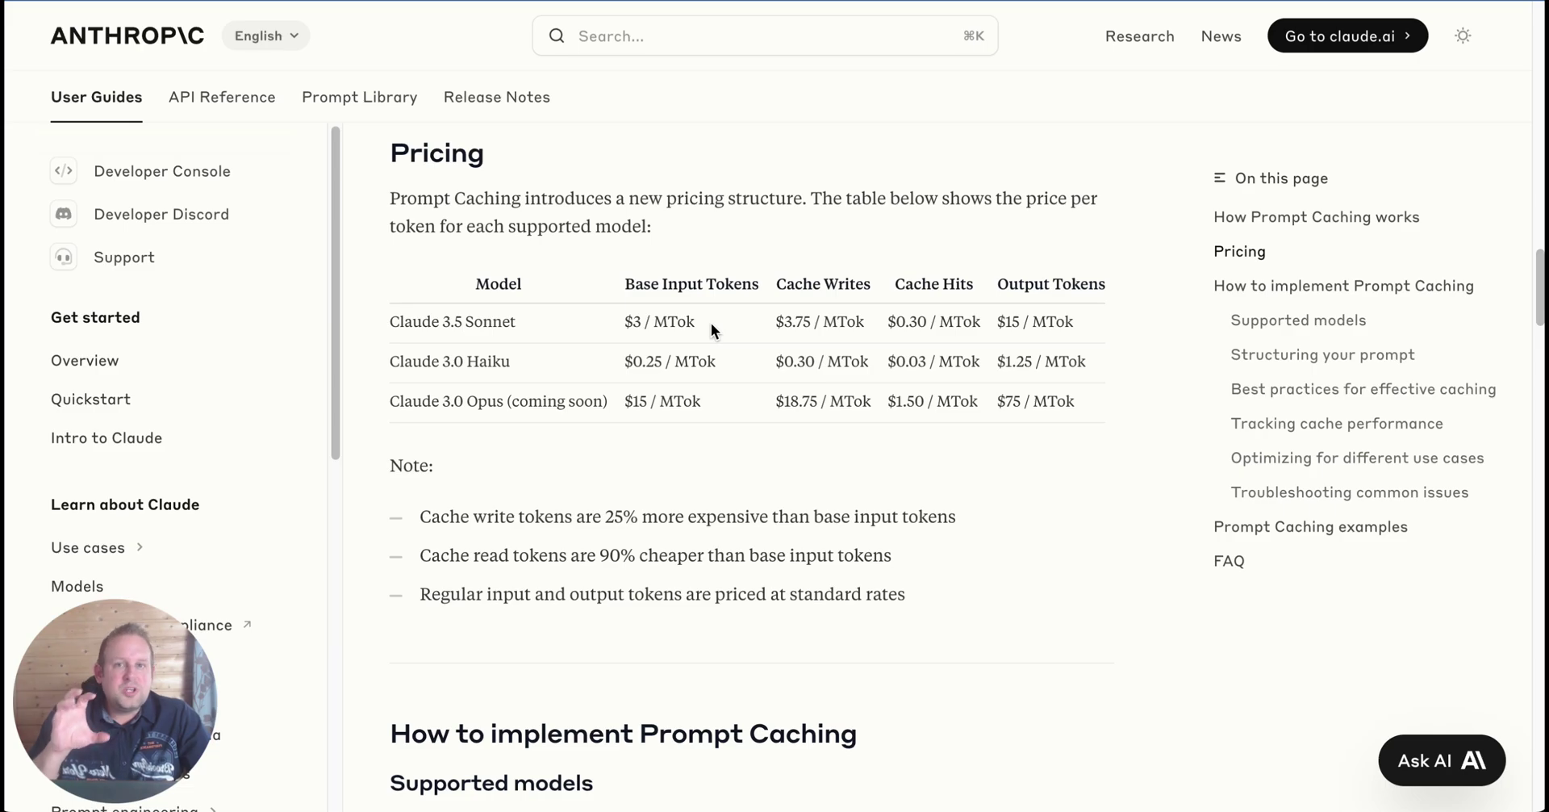
left_click_drag(773, 321, 857, 317)
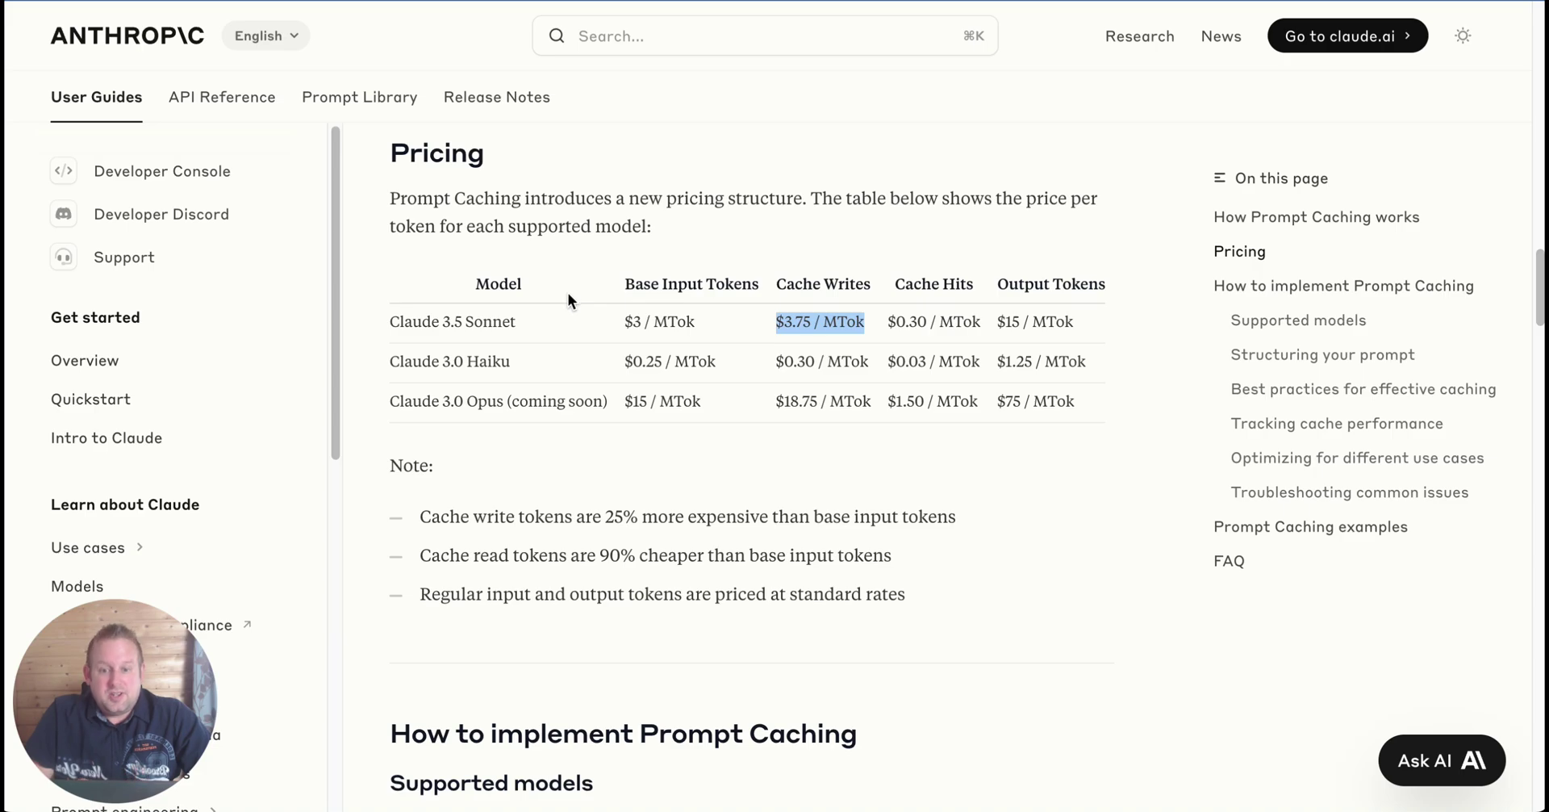
left_click(905, 325)
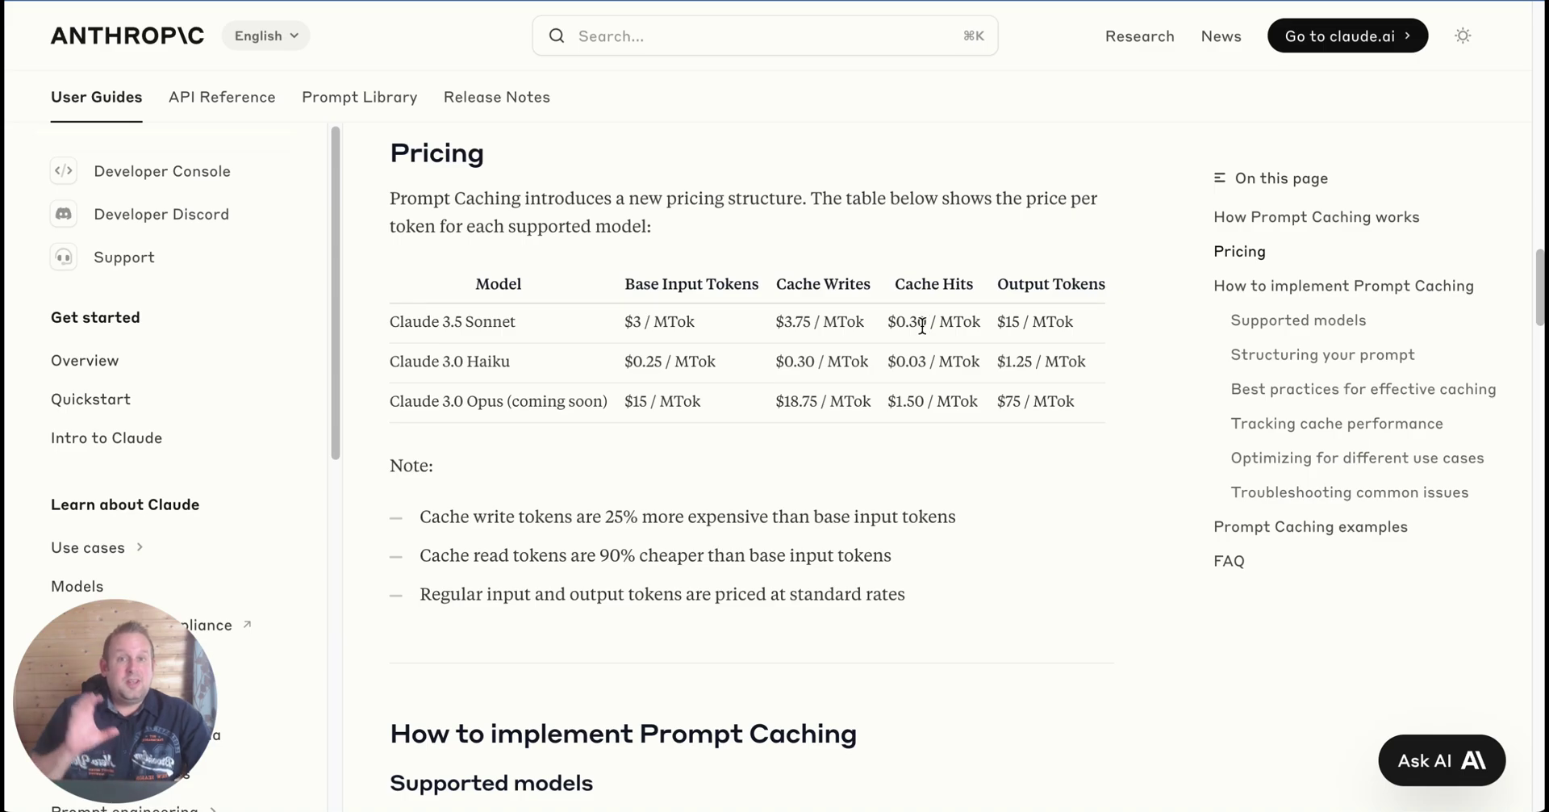
left_click_drag(597, 555, 634, 555)
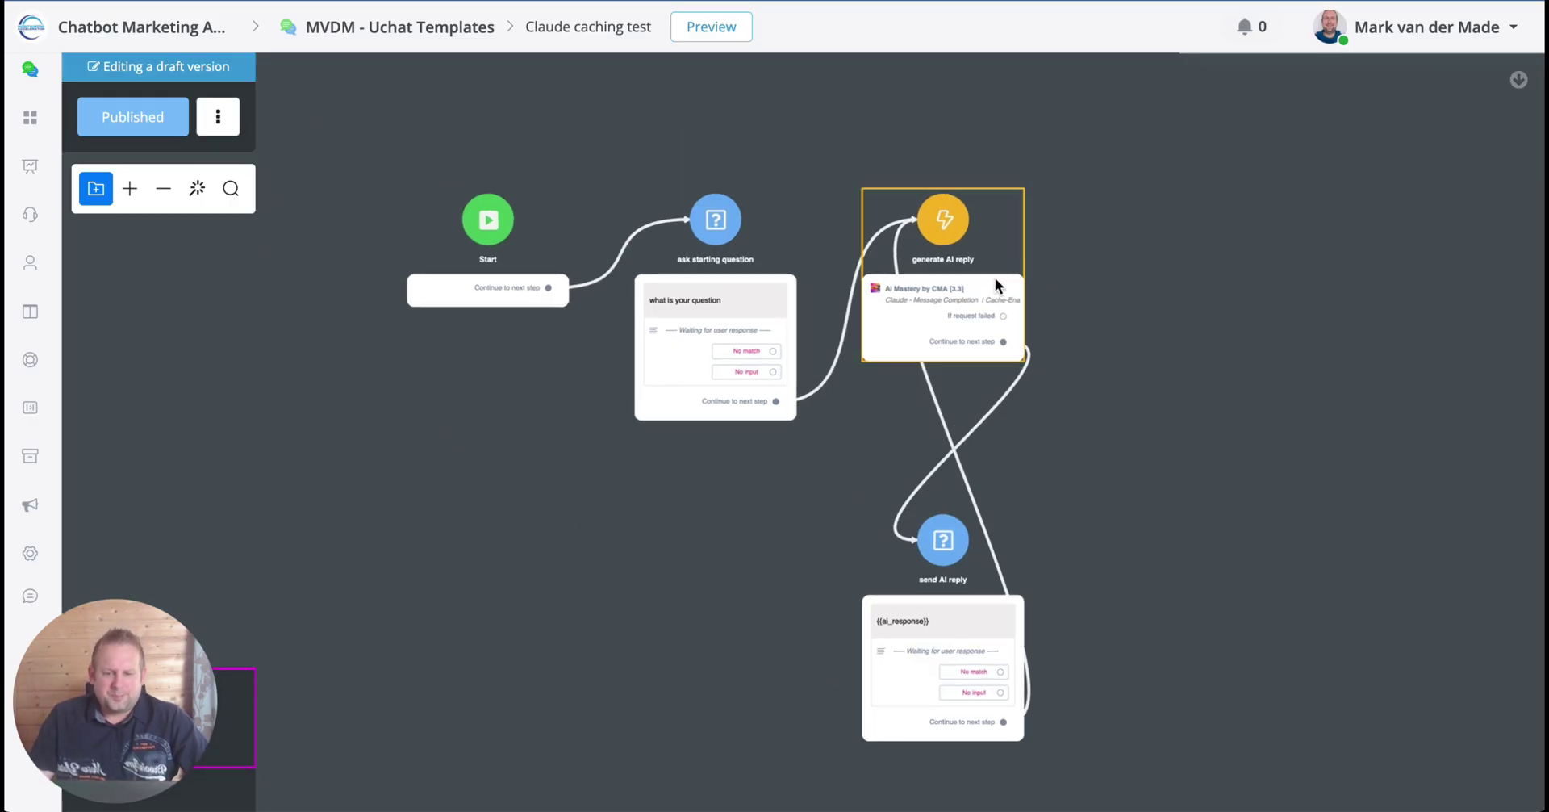
Fit the flow in view and open the generate AI reply step's Claude Message Completion action
scroll(933, 308, "up", 5)
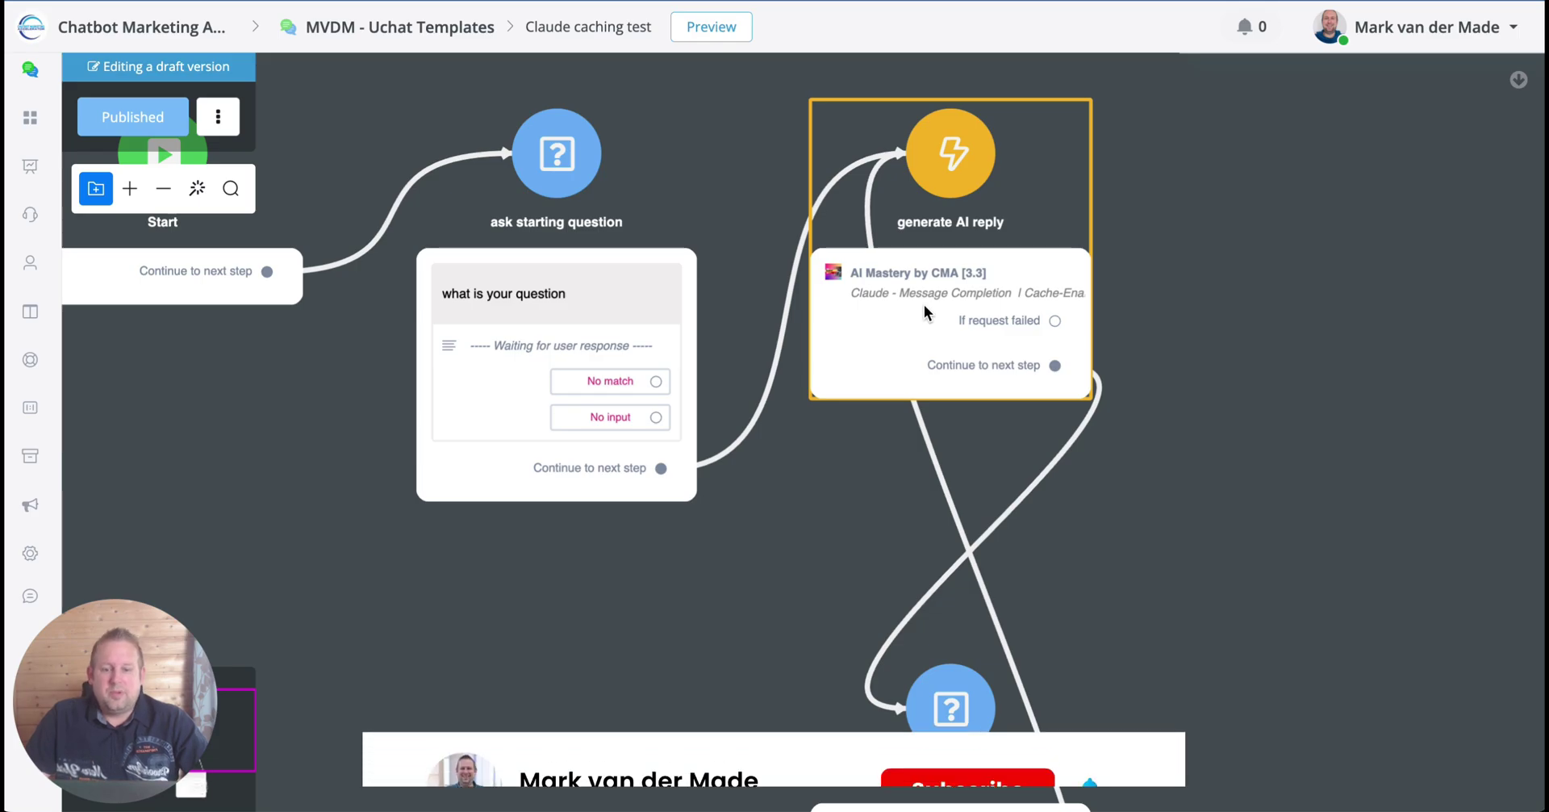
scroll(921, 312, "down", 3)
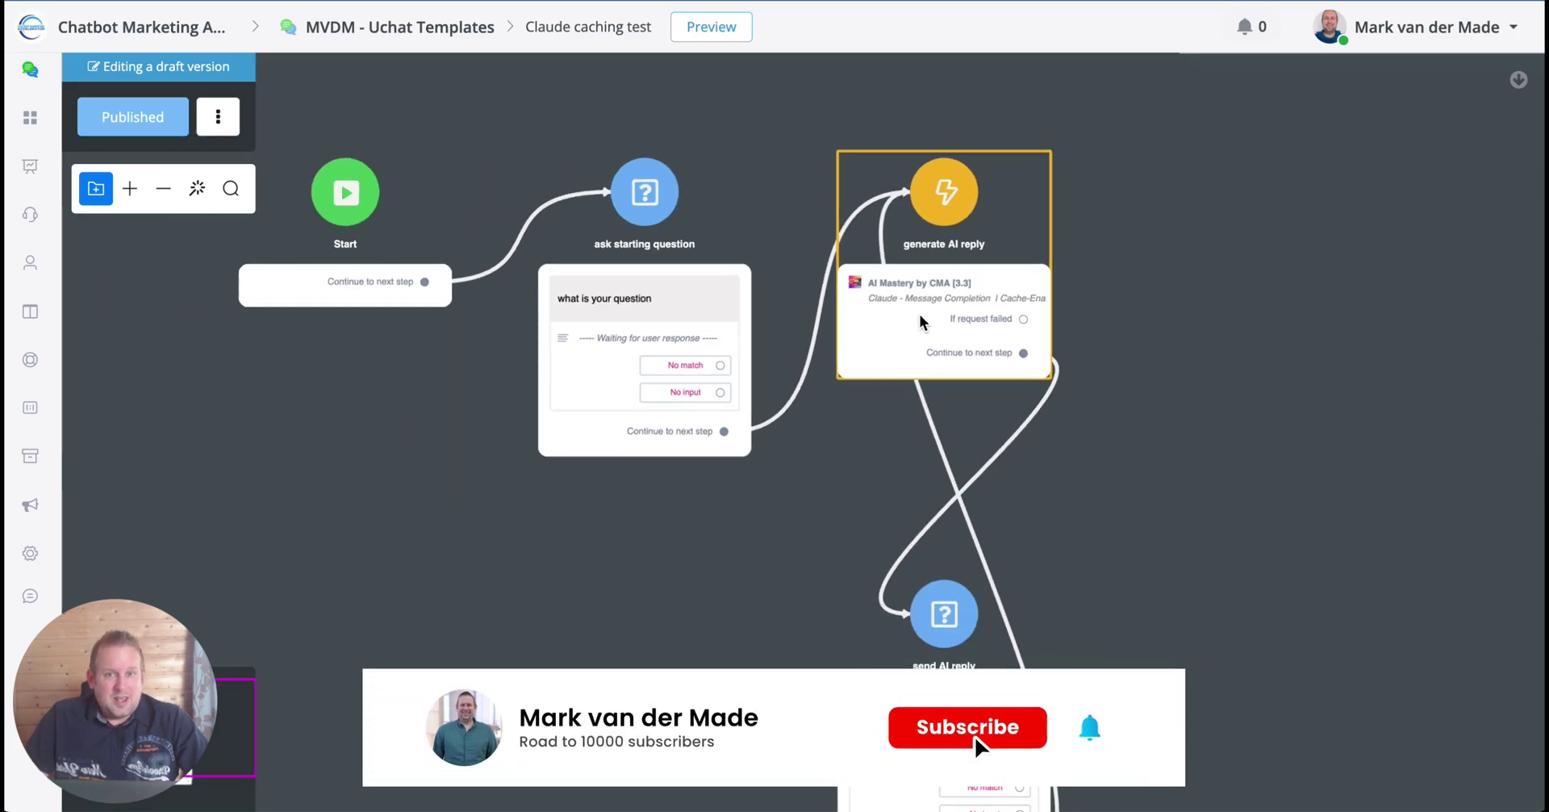
left_click_drag(683, 575, 650, 606)
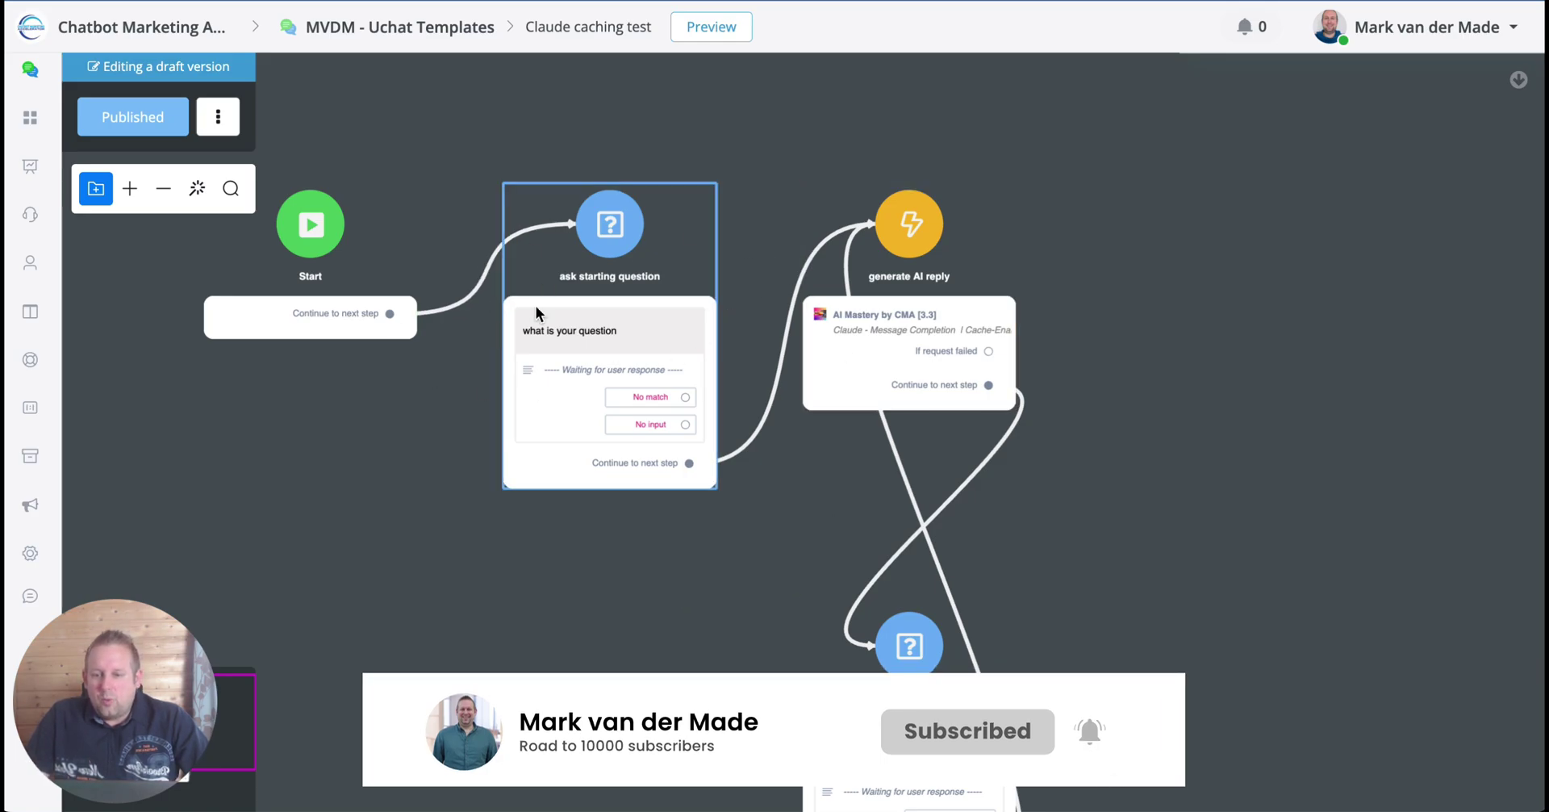
left_click(865, 326)
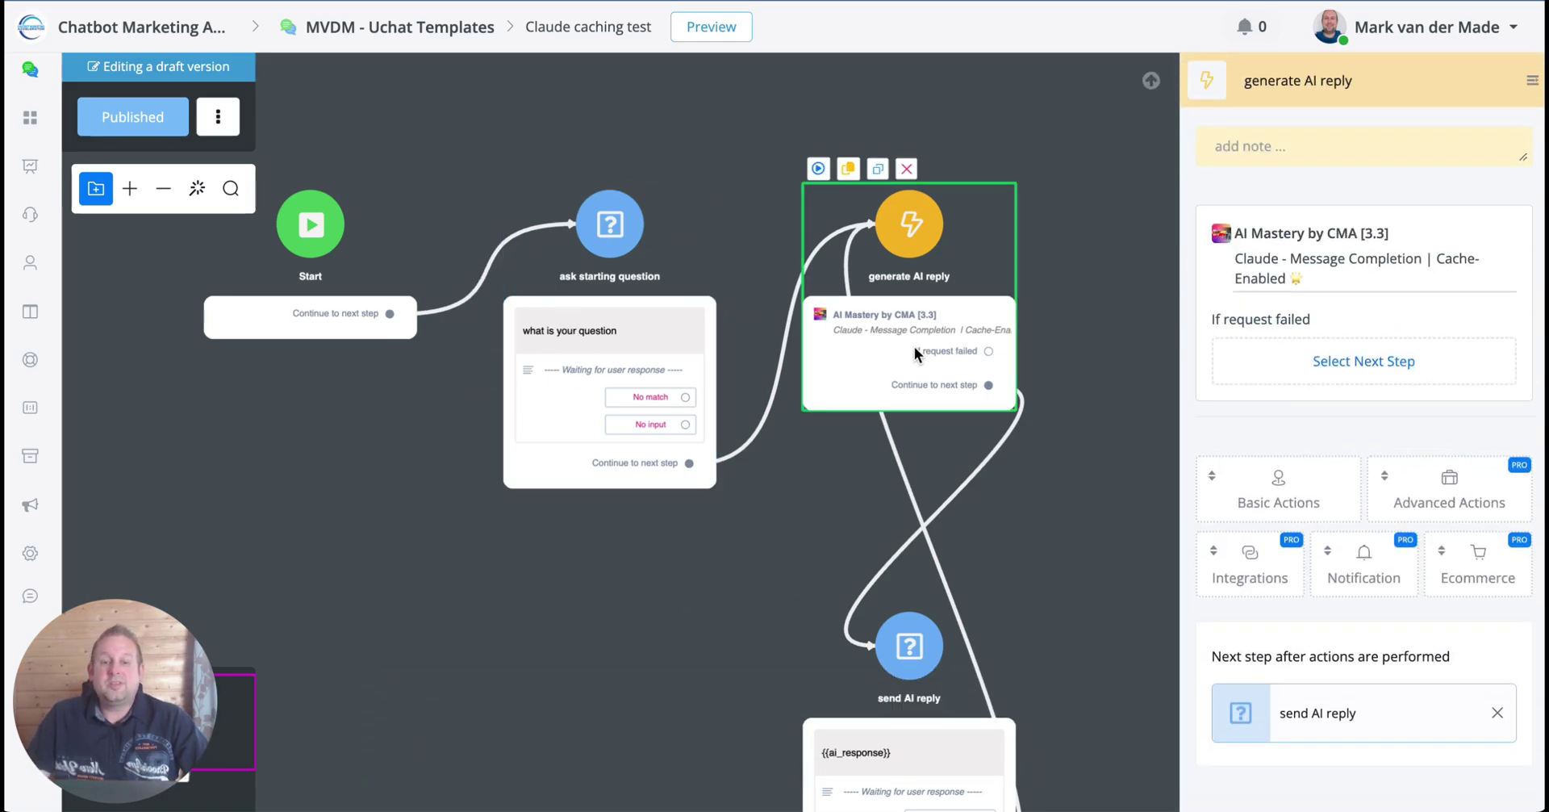
left_click(1360, 289)
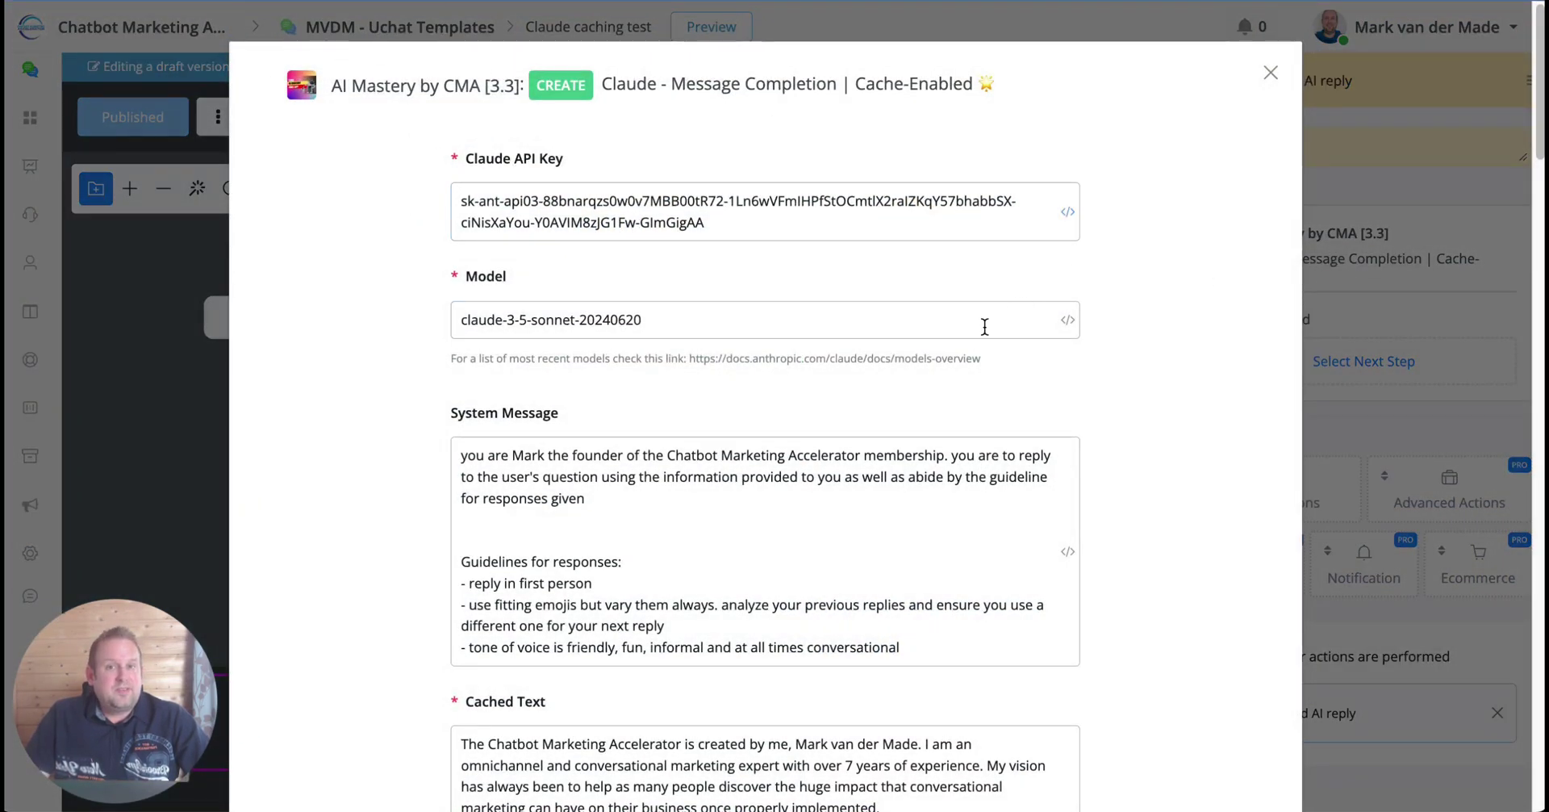
Review the claude-3-5-sonnet-20240620 model and system message fields of the action
left_click(599, 313)
scroll(599, 313, "down", 2)
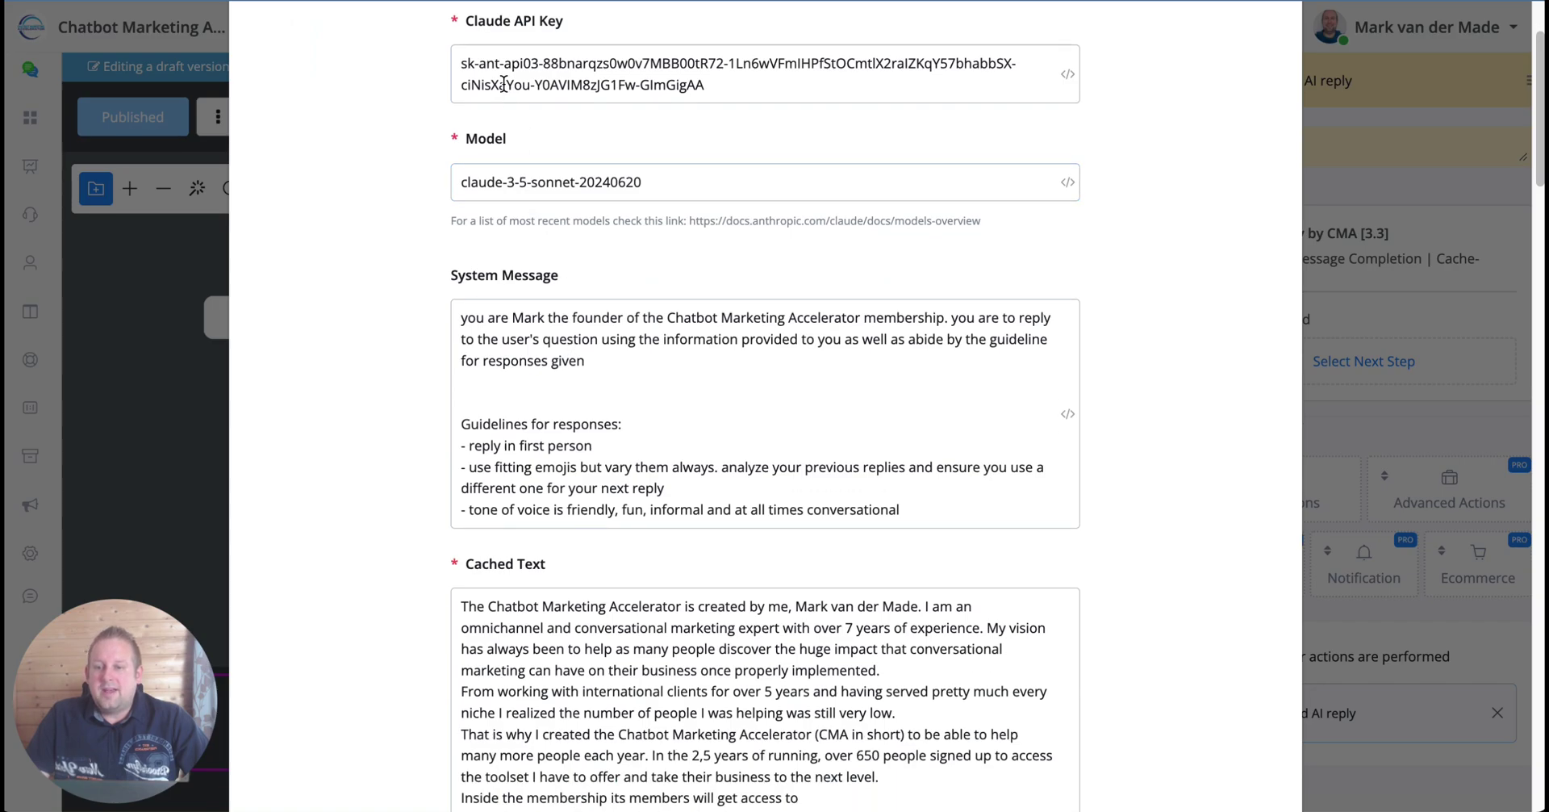
scroll(523, 211, "down", 2)
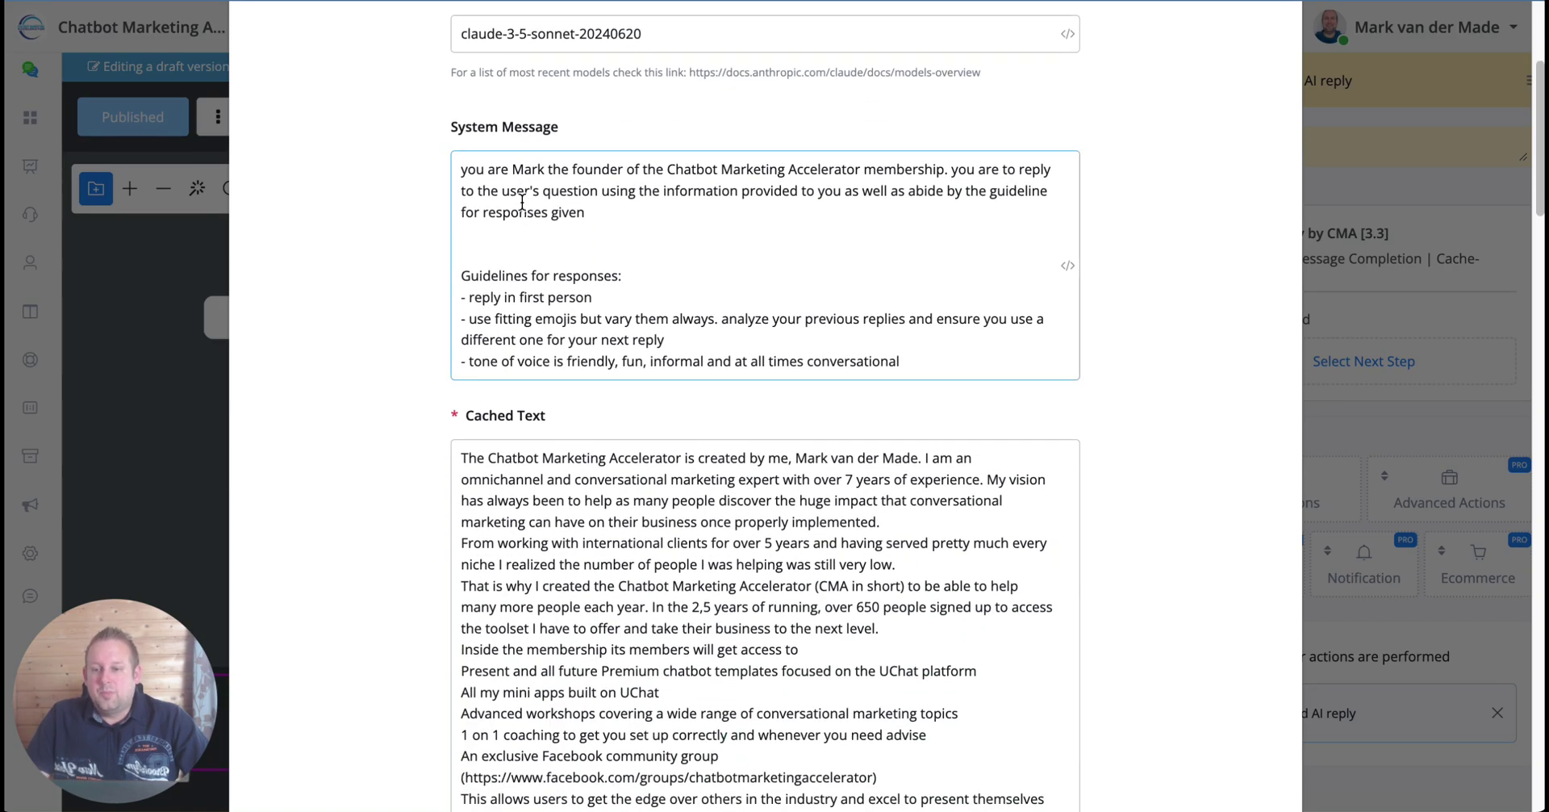
scroll(522, 202, "up", 1)
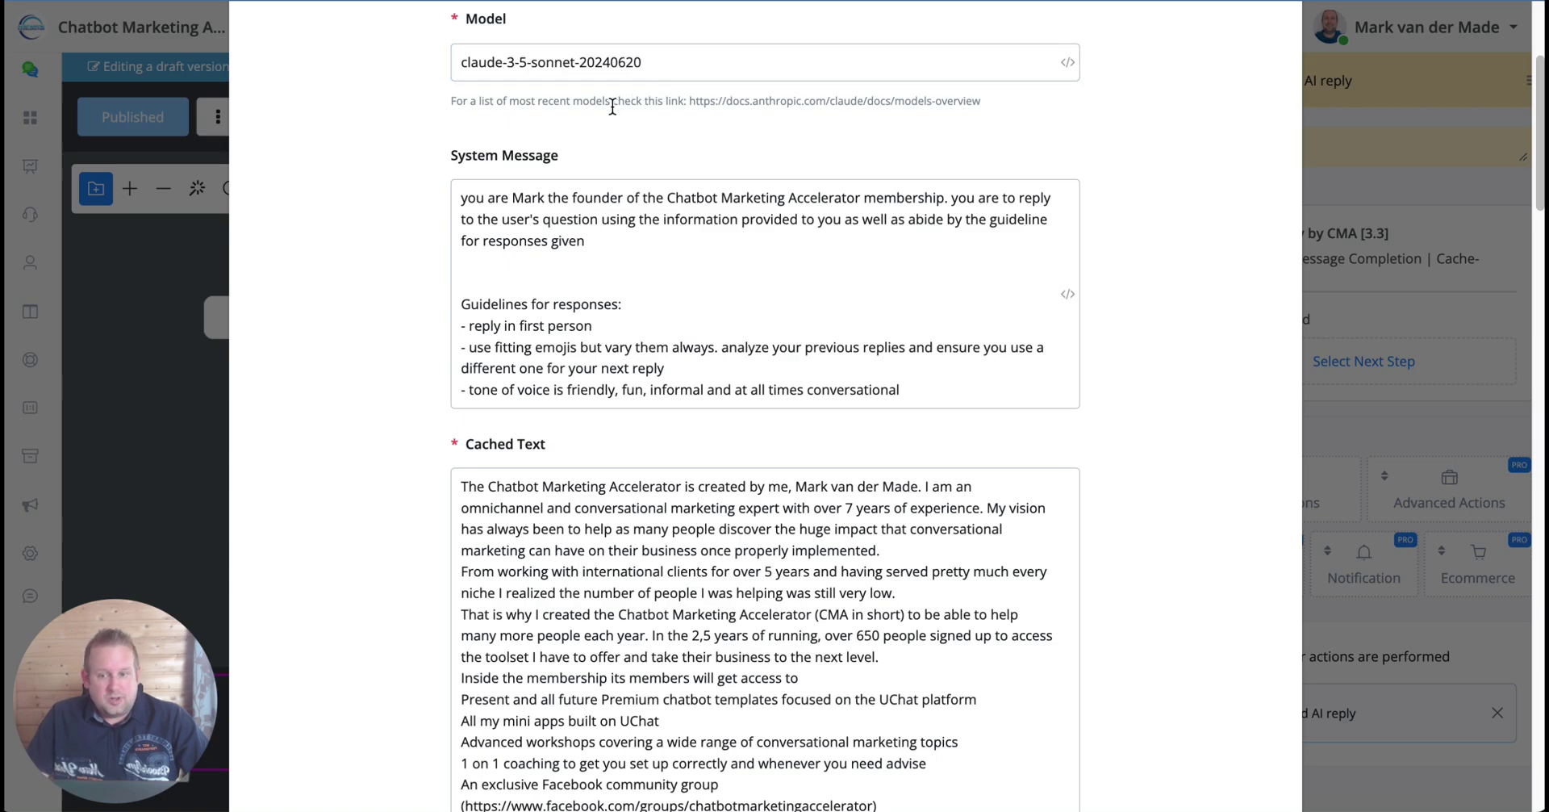
scroll(501, 189, "down", 1)
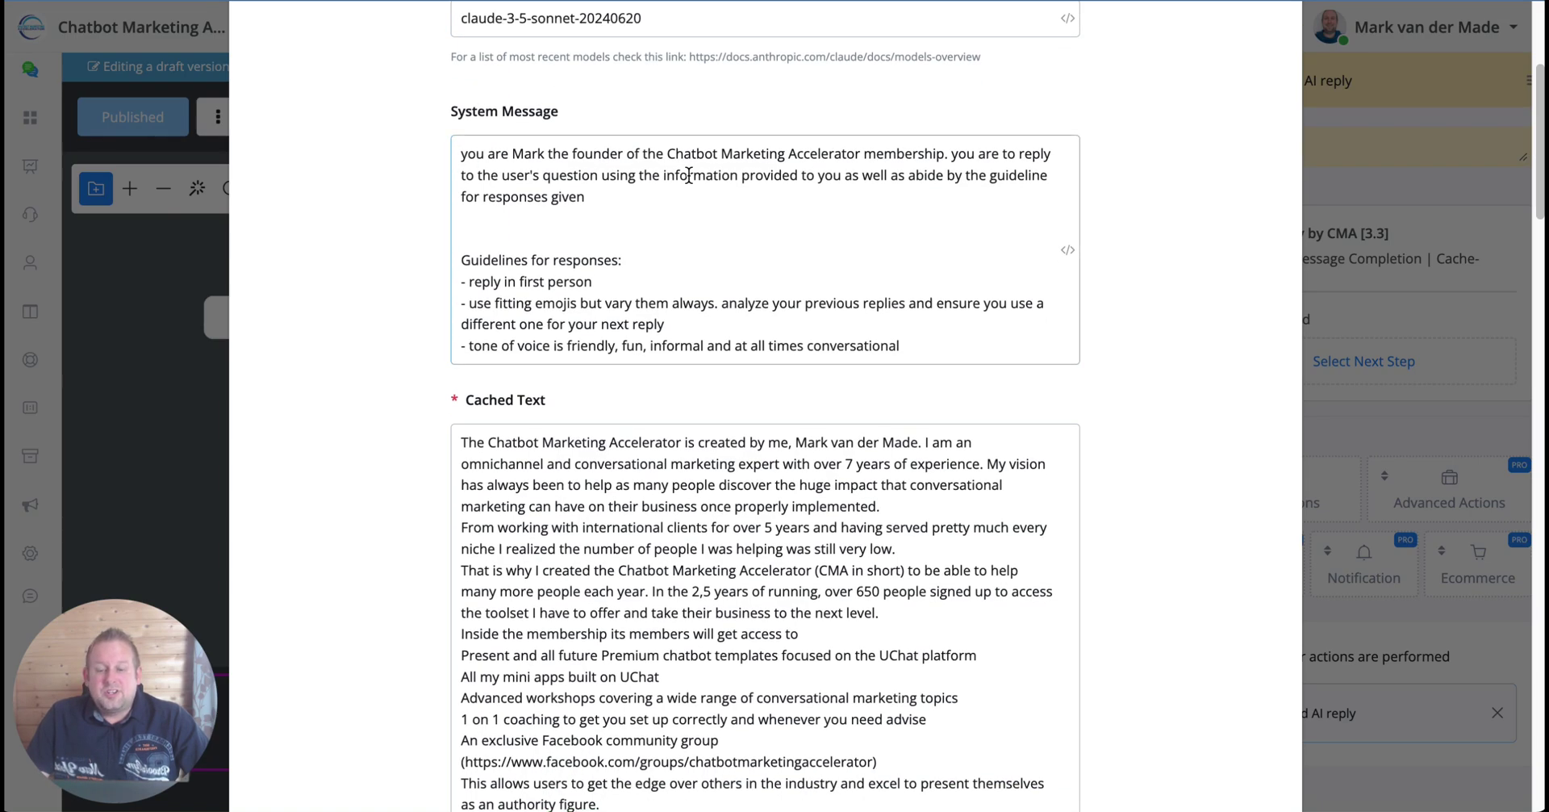
scroll(961, 291, "down", 5)
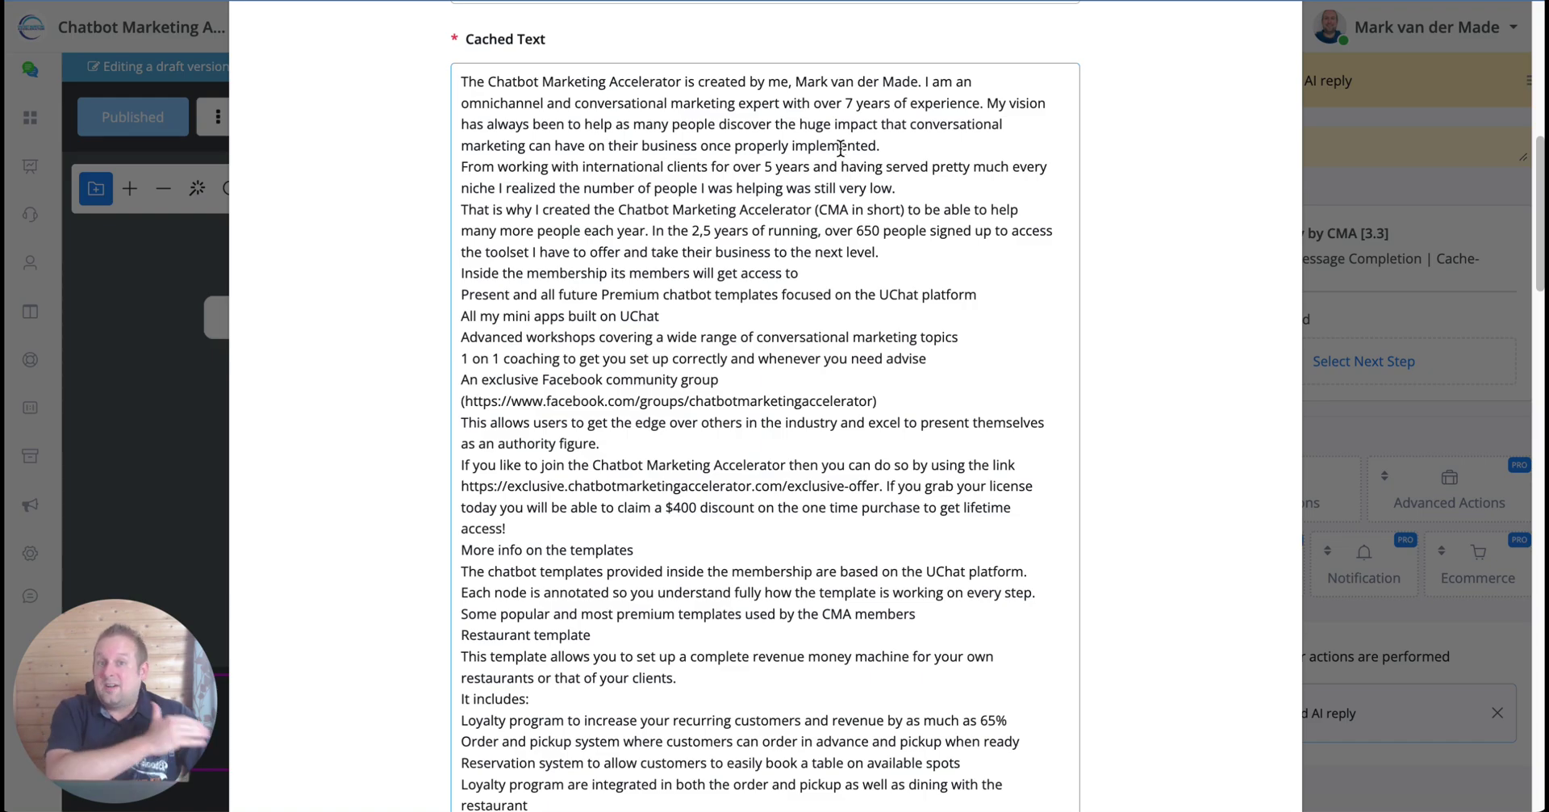
scroll(555, 148, "down", 2)
scroll(347, 122, "up", 3)
Check the cached text and claude_return response mapping, then save the action
left_click(461, 122)
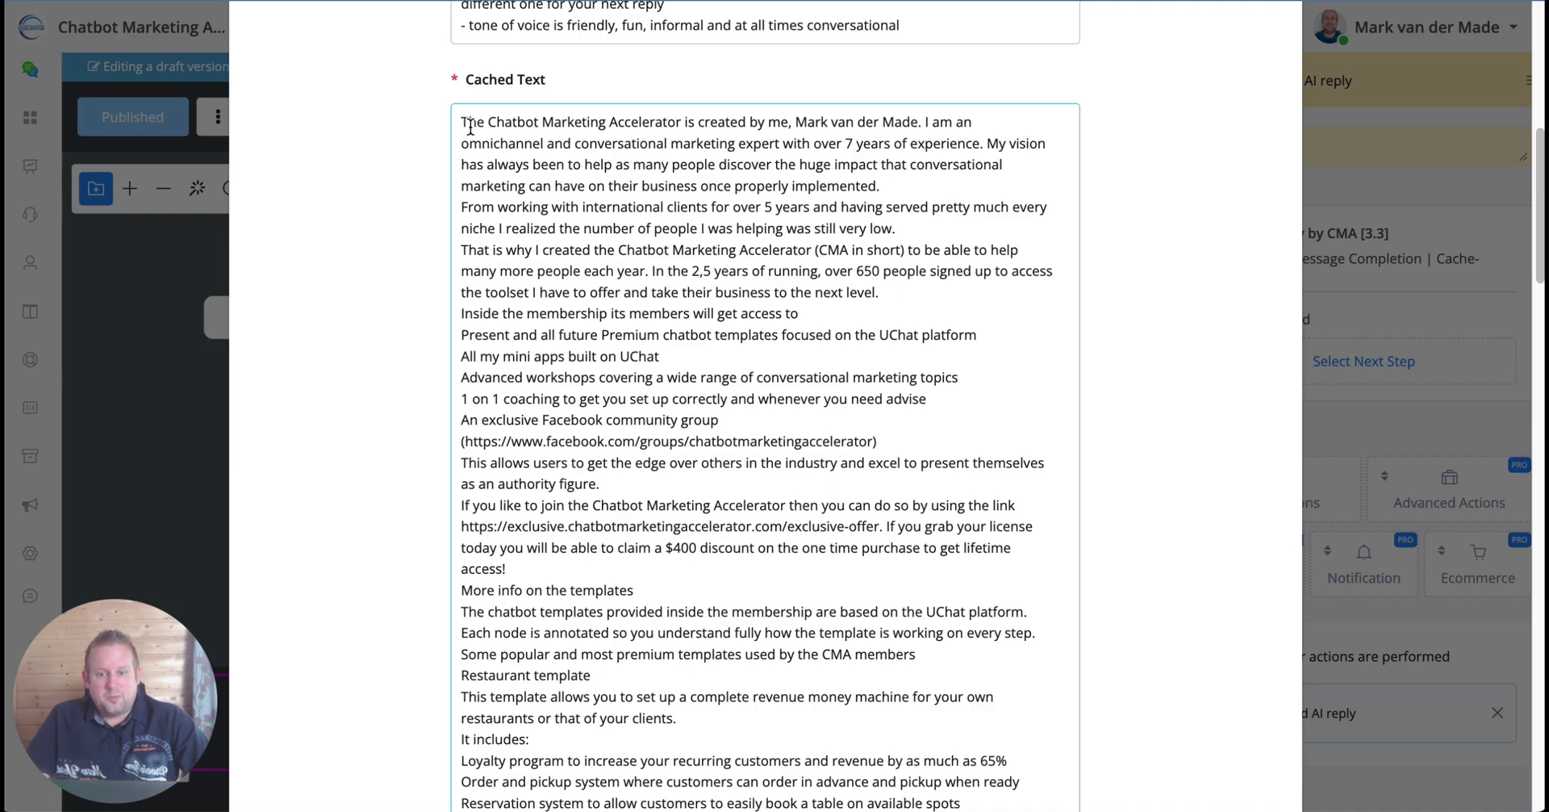
scroll(470, 145, "down", 20)
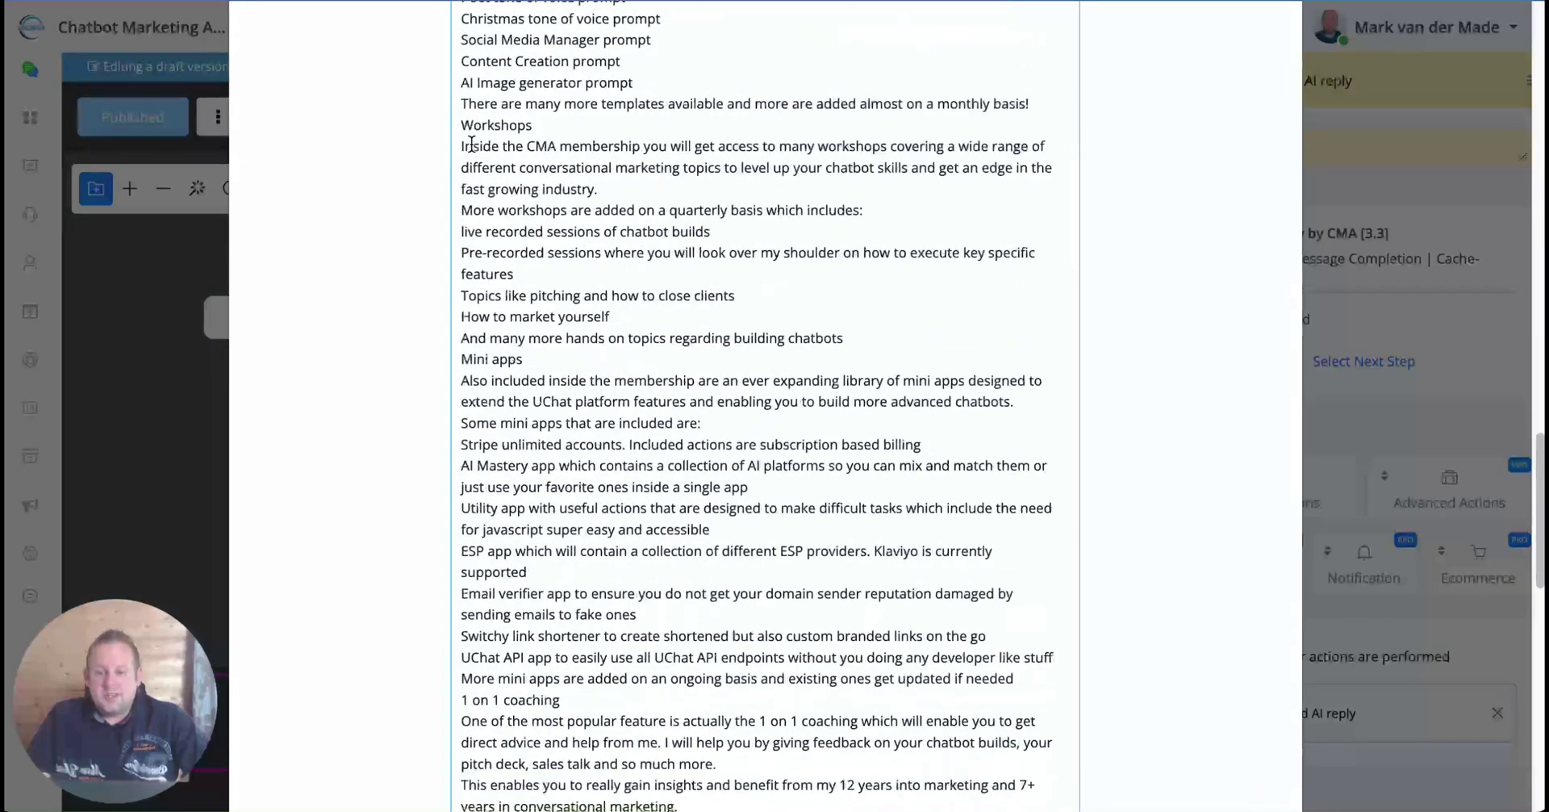
scroll(472, 145, "down", 1)
scroll(474, 146, "up", 10)
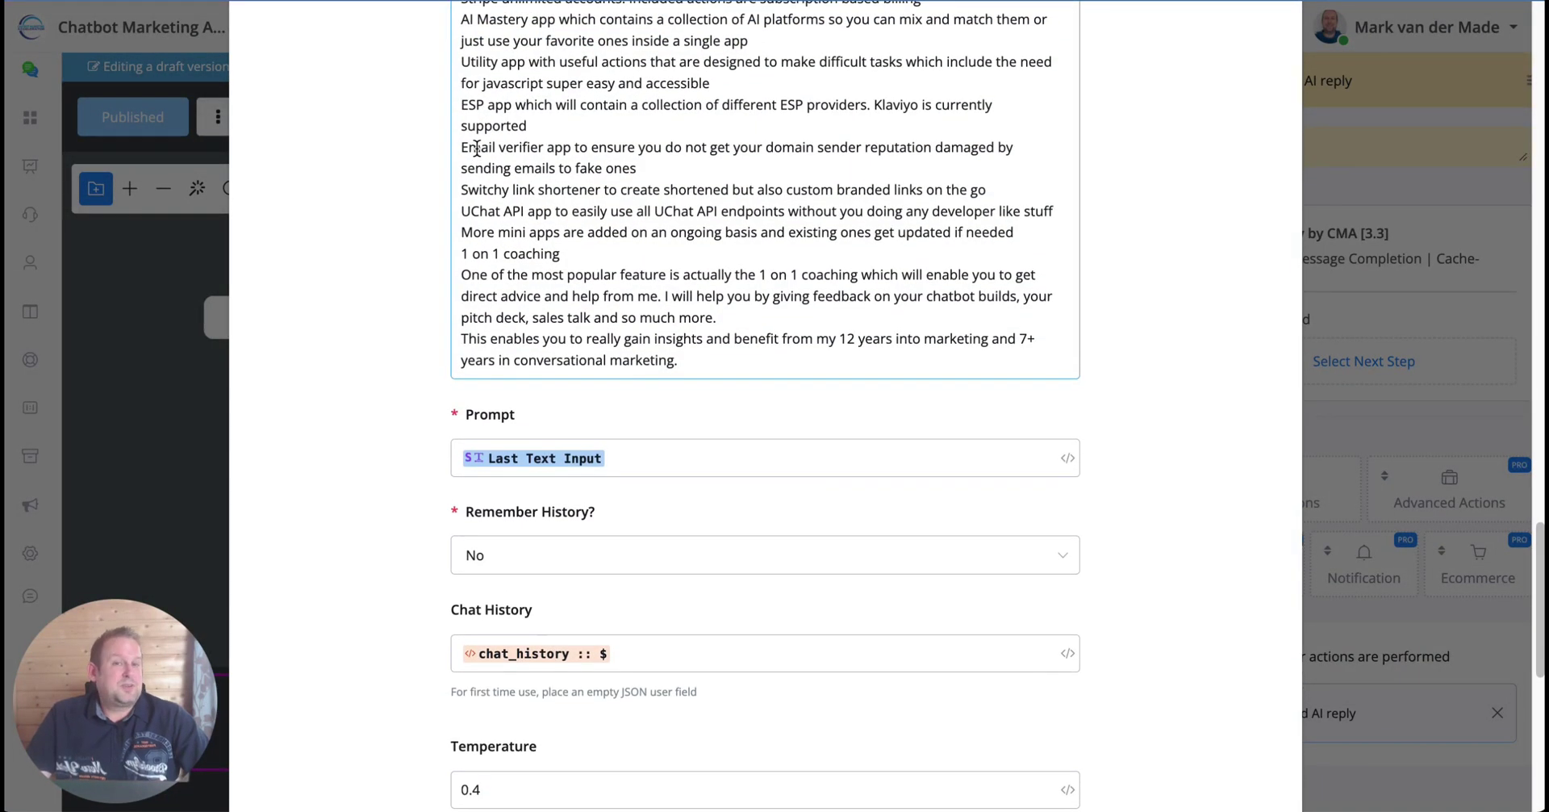
scroll(477, 147, "up", 15)
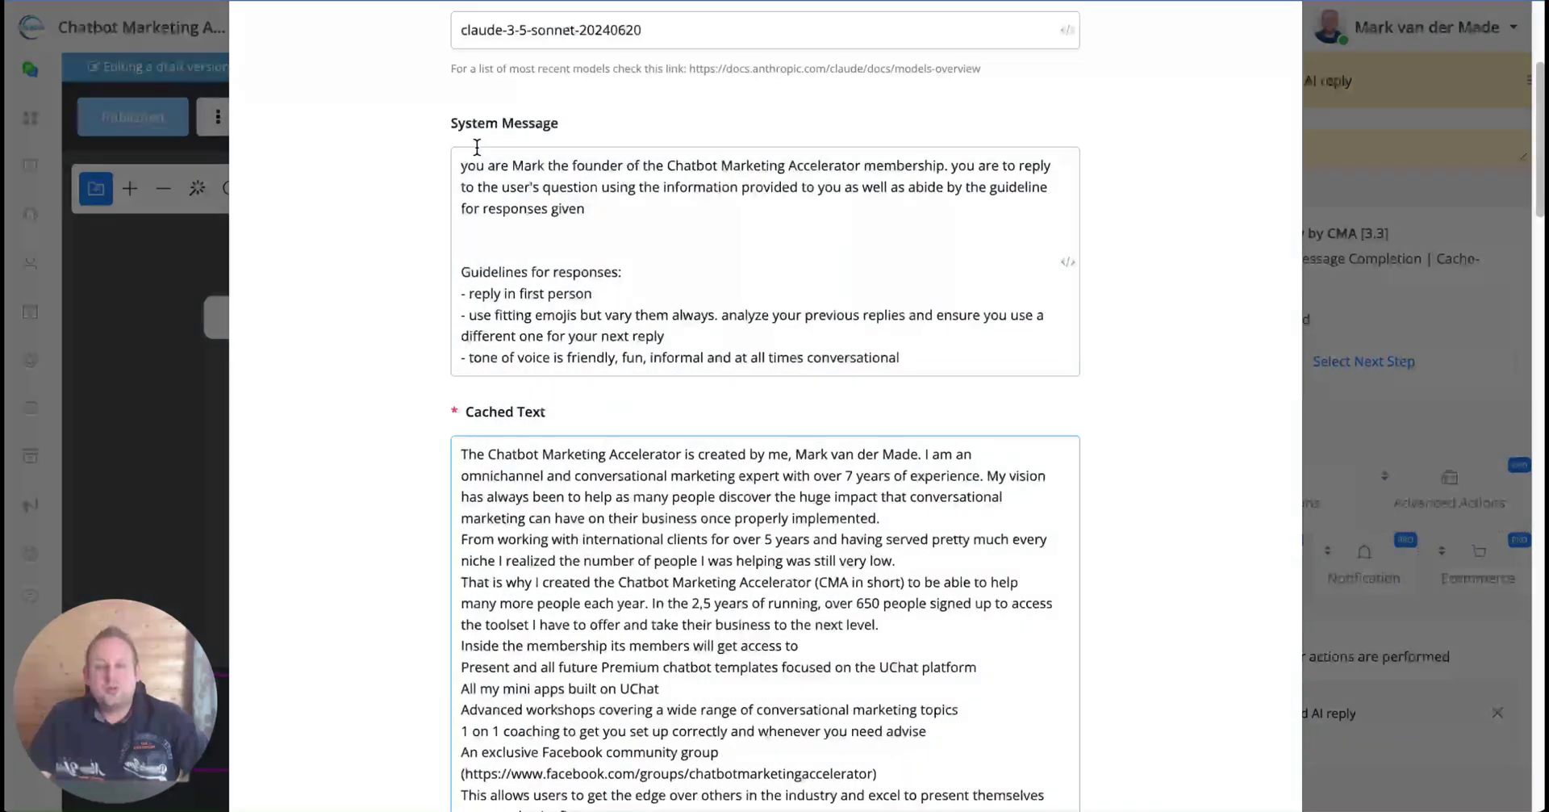
scroll(456, 424, "down", 20)
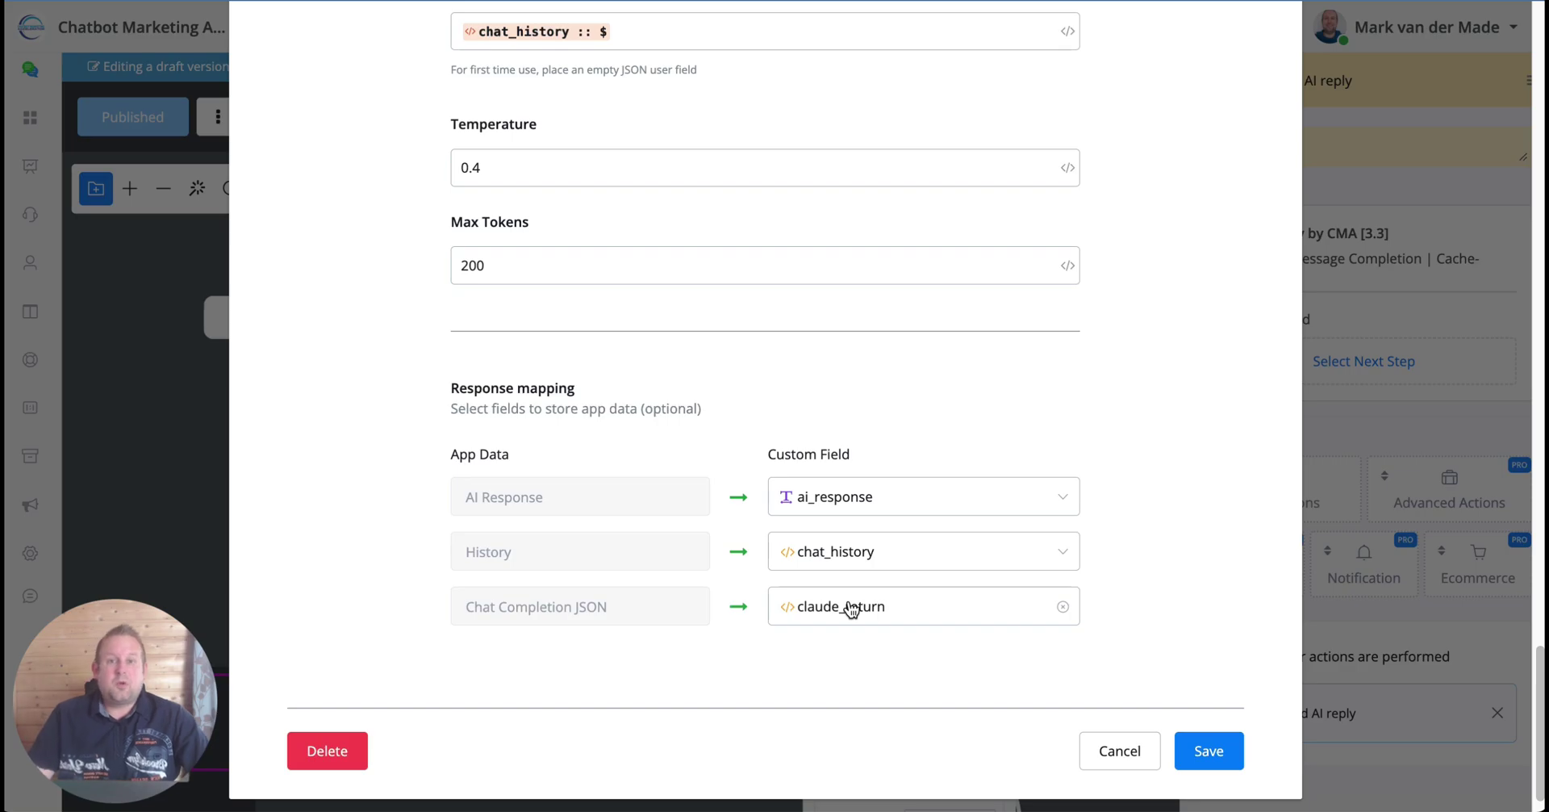
left_click(1232, 762)
Publish the flow and briefly open its chat preview popup
left_click(133, 117)
left_click(727, 27)
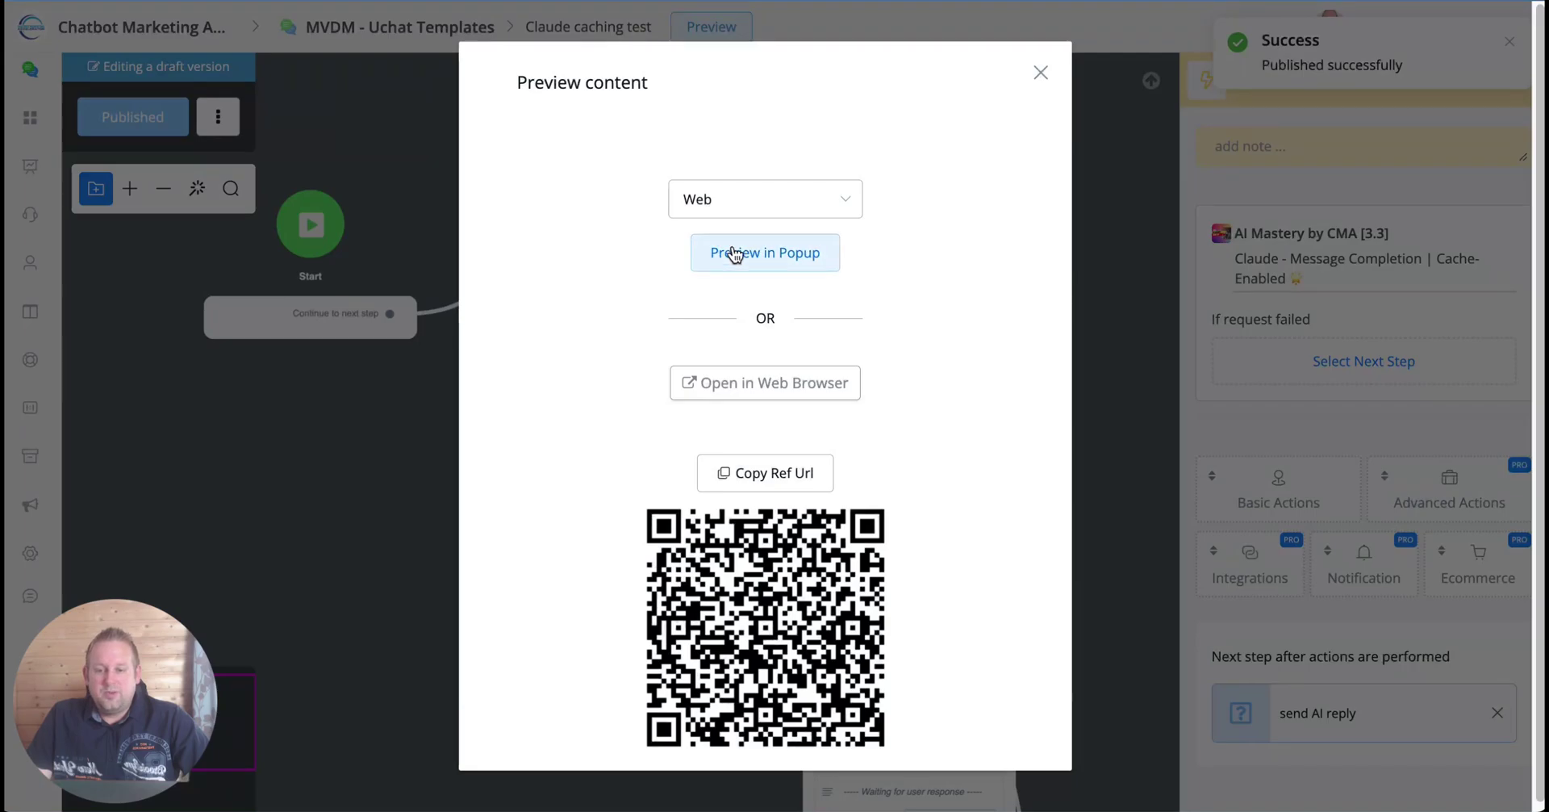
left_click(732, 253)
left_click(468, 177)
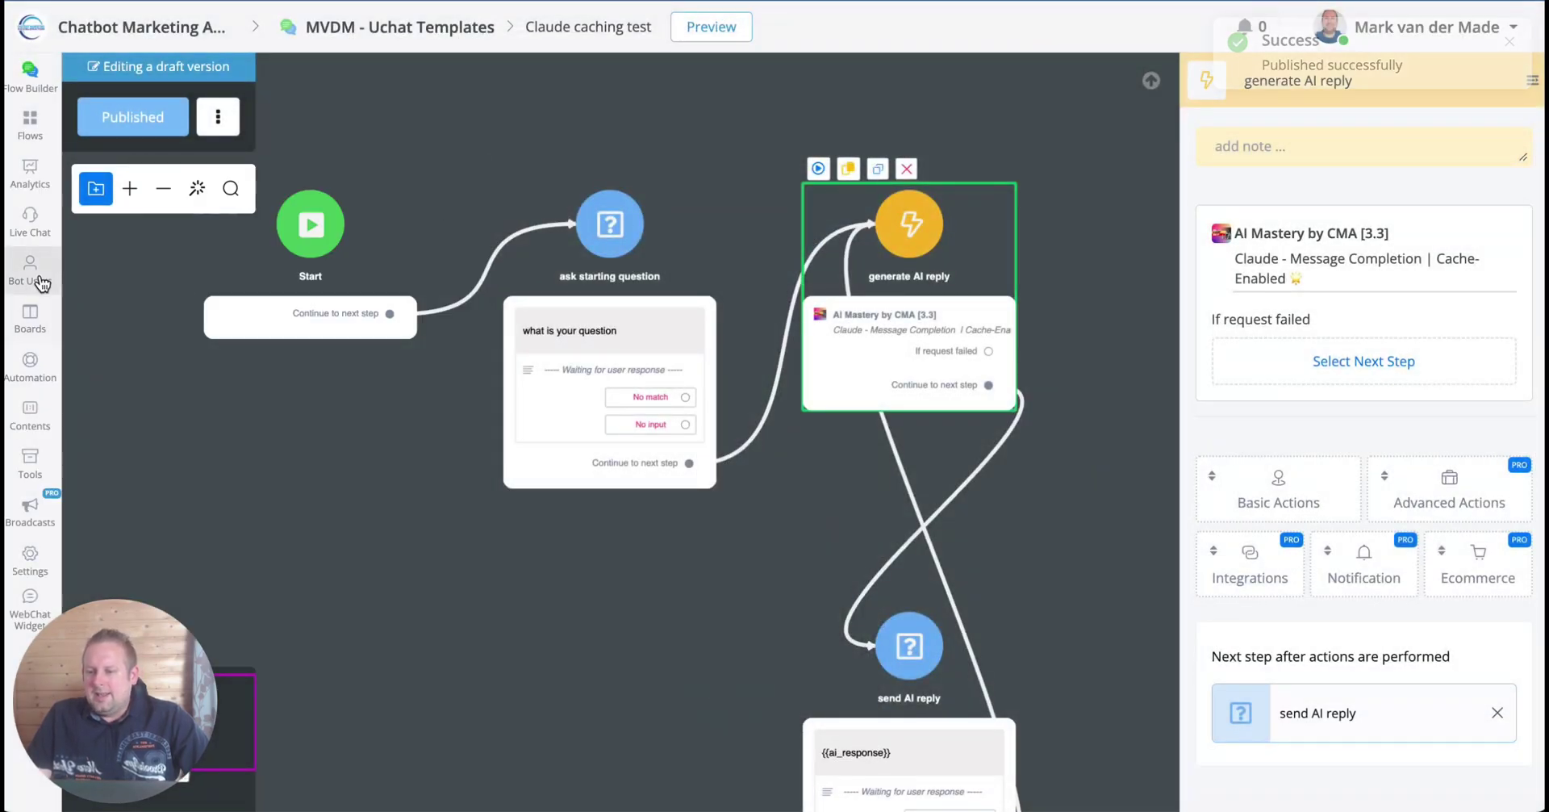
Clear all custom user fields of the newest Guest bot user and go back to the flow
left_click(32, 271)
left_click(390, 258)
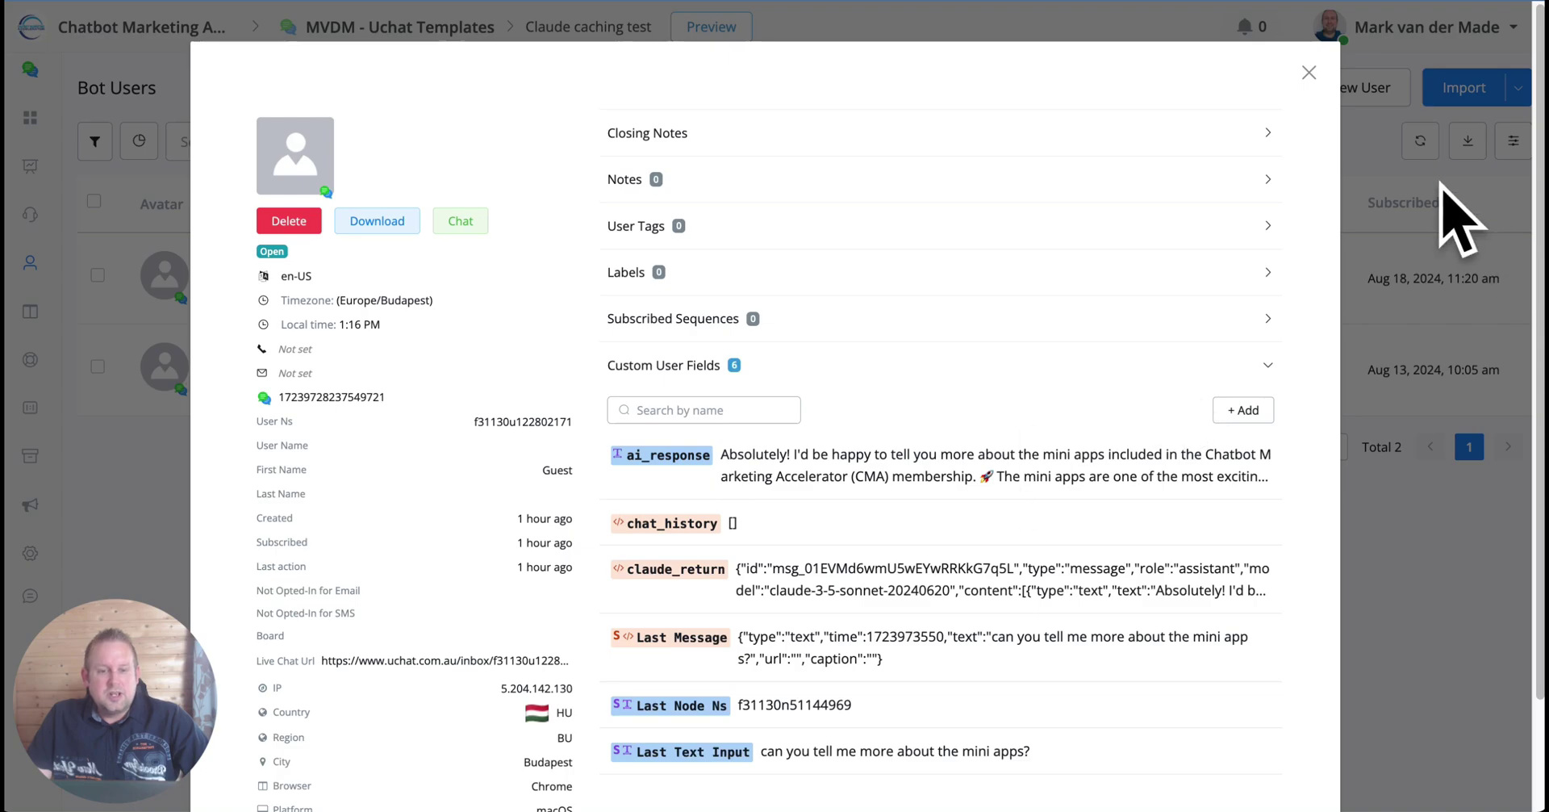
left_click(1309, 73)
left_click(97, 274)
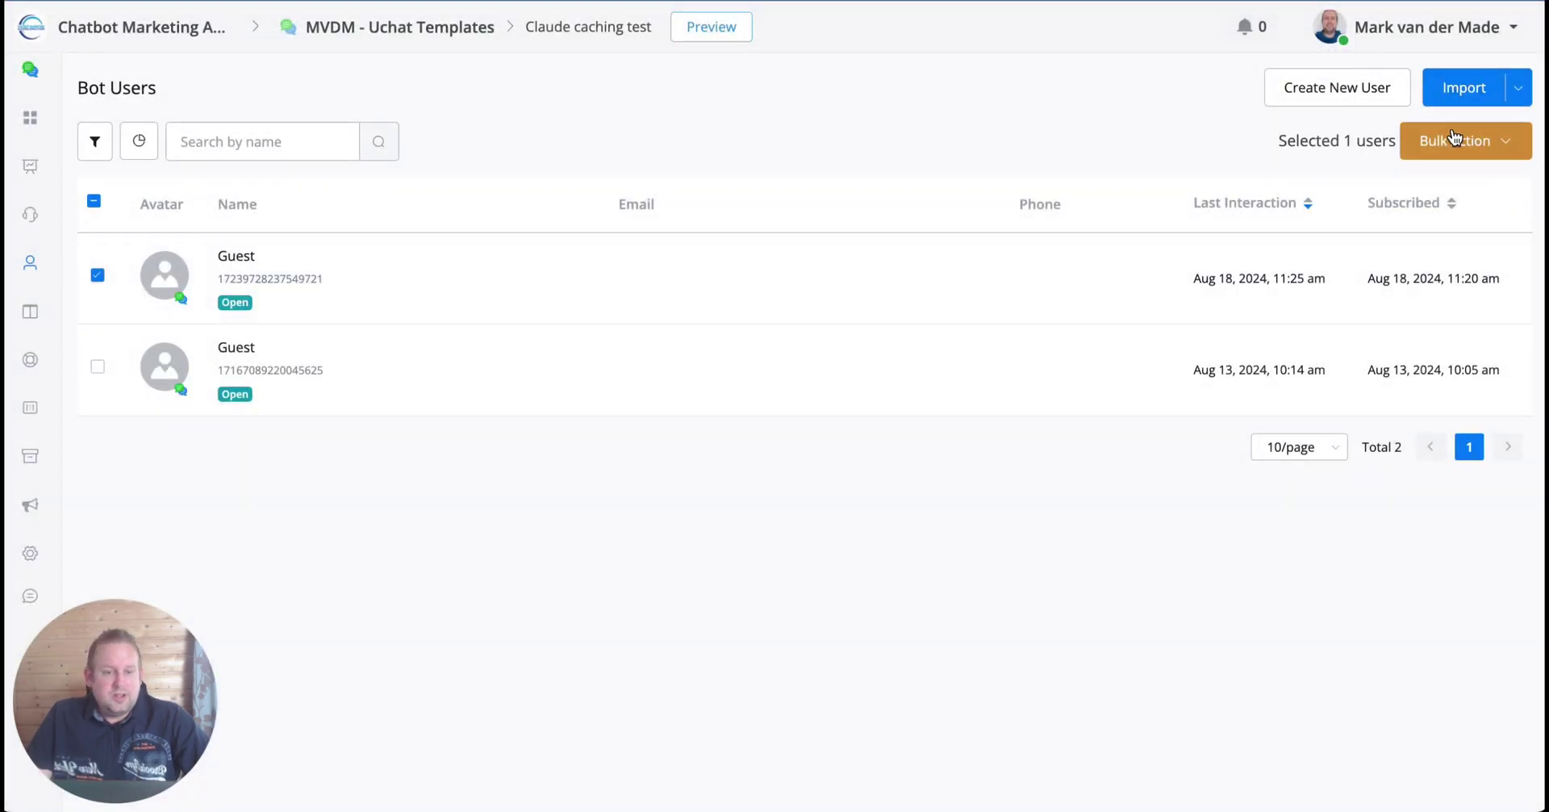
mouse_move(1456, 142)
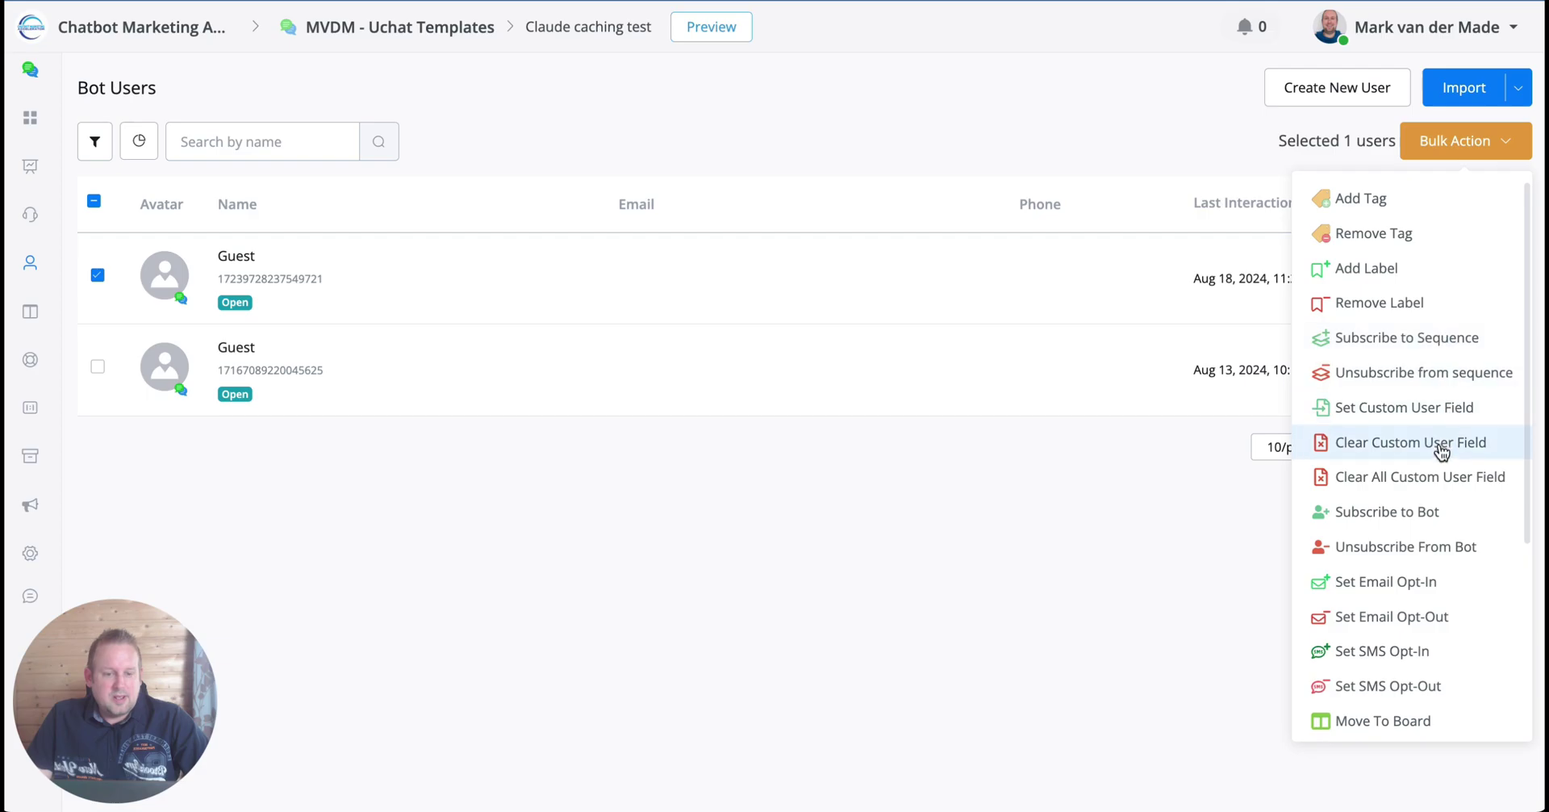
left_click(1436, 478)
left_click(984, 216)
left_click(8, 75)
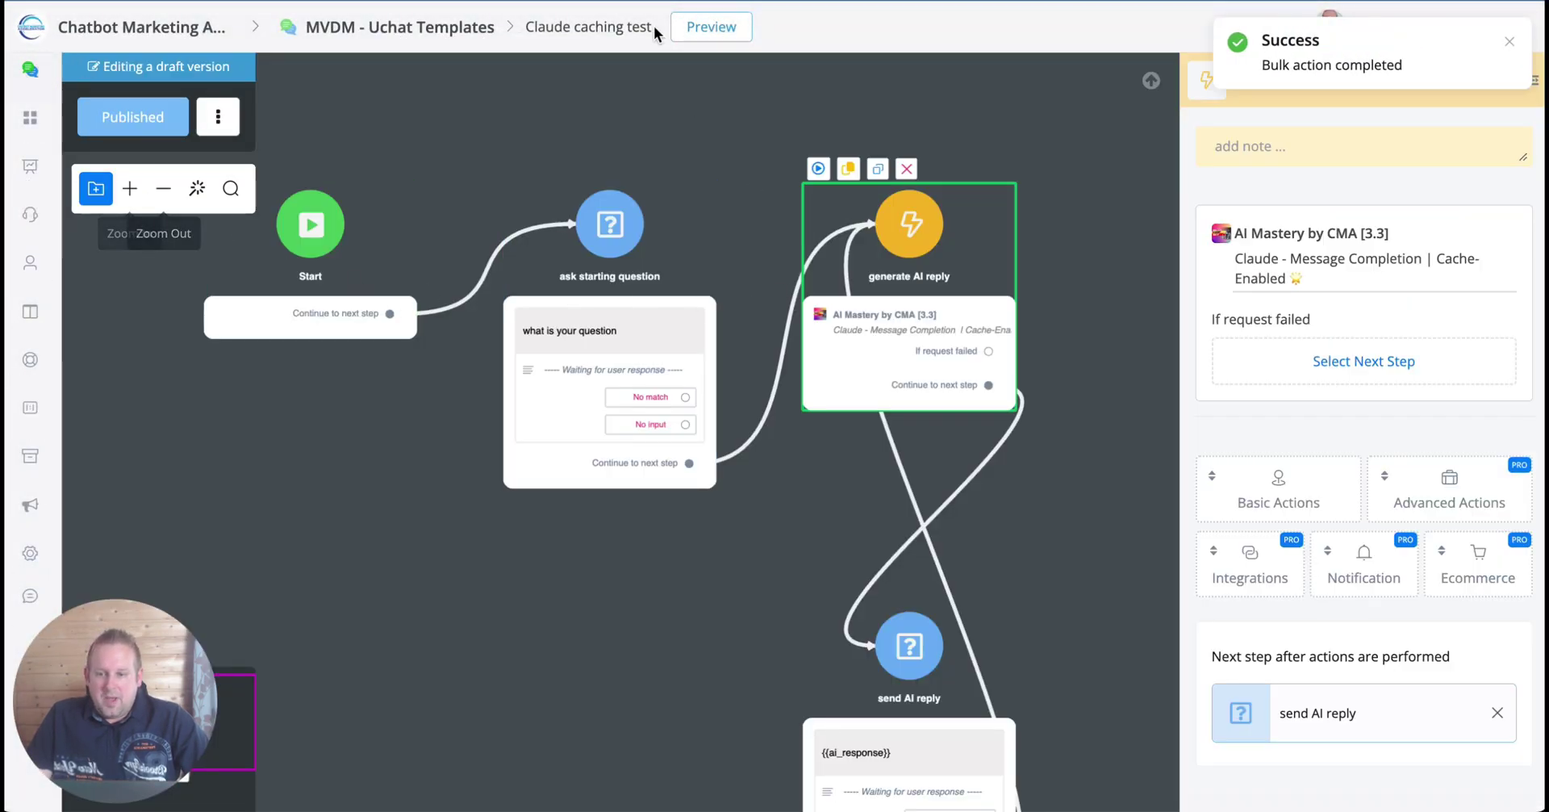
Ask the enlarged preview chat 'what is the CMA all about' and wait for the reply
left_click(690, 32)
left_click(771, 252)
left_click_drag(330, 174, 464, 81)
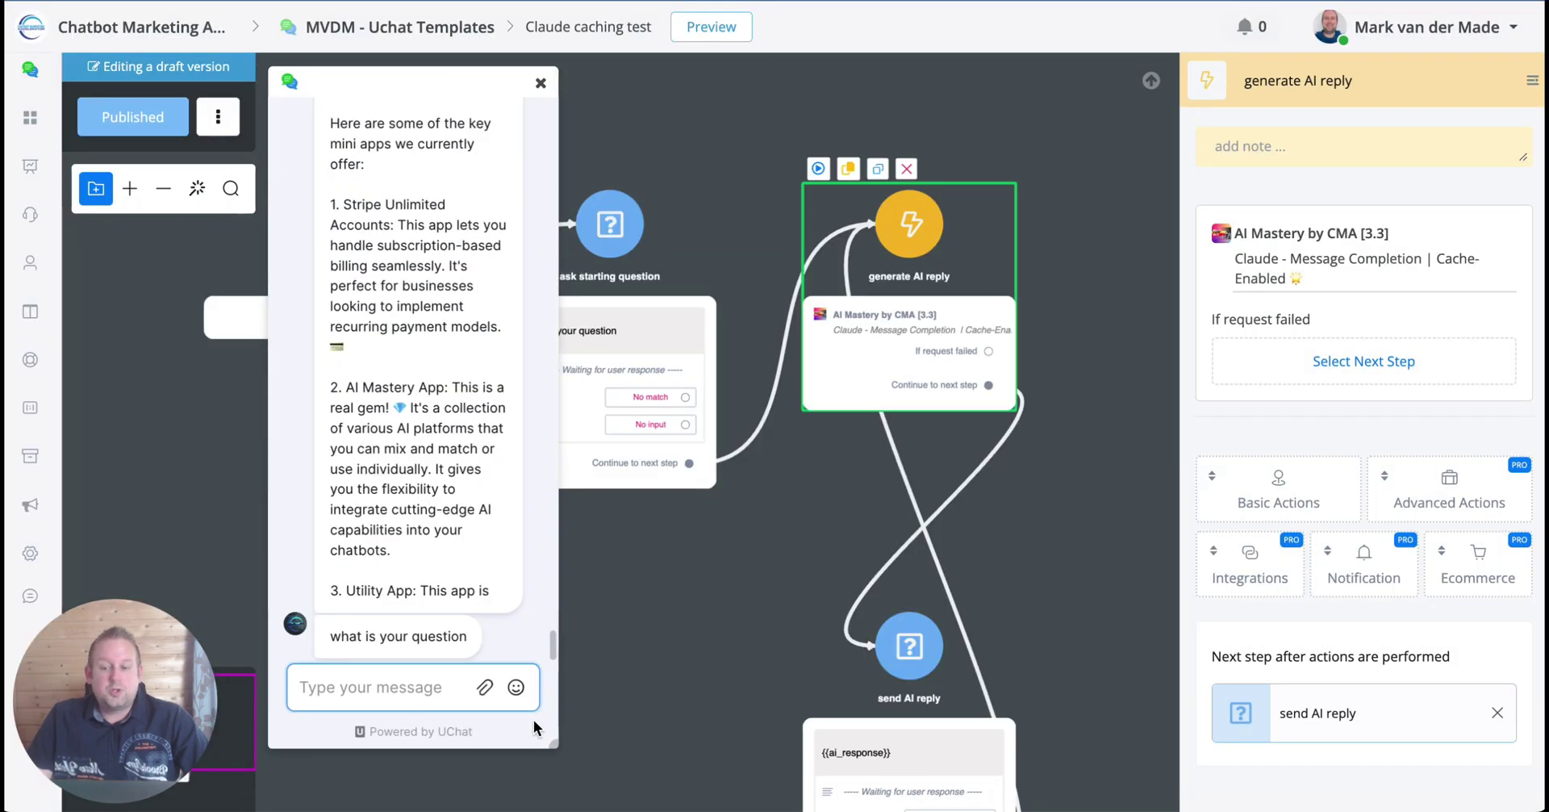
left_click_drag(554, 744, 784, 789)
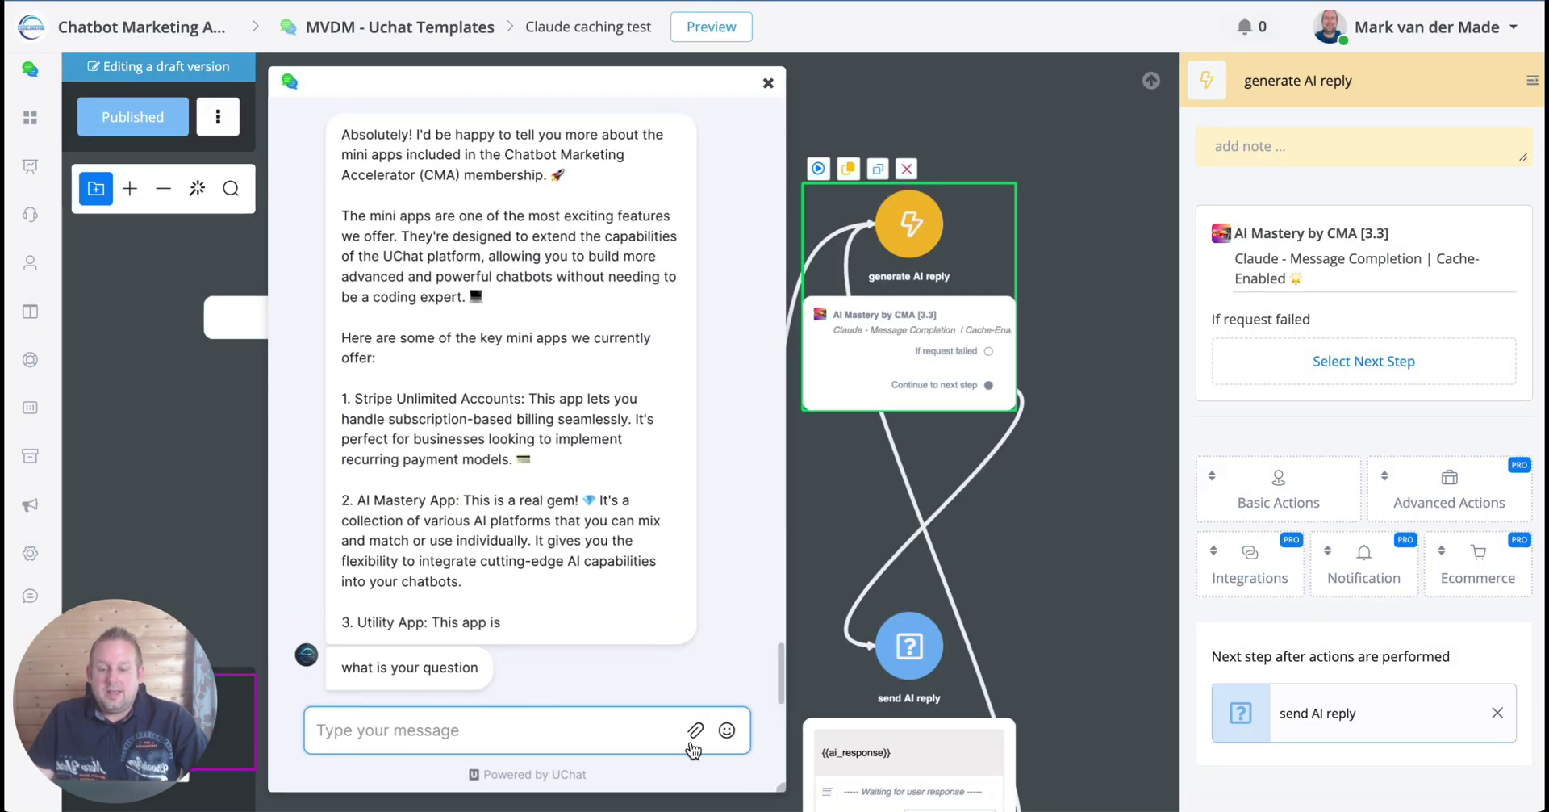
left_click(643, 724)
type("what is the CMA all about")
key("Return")
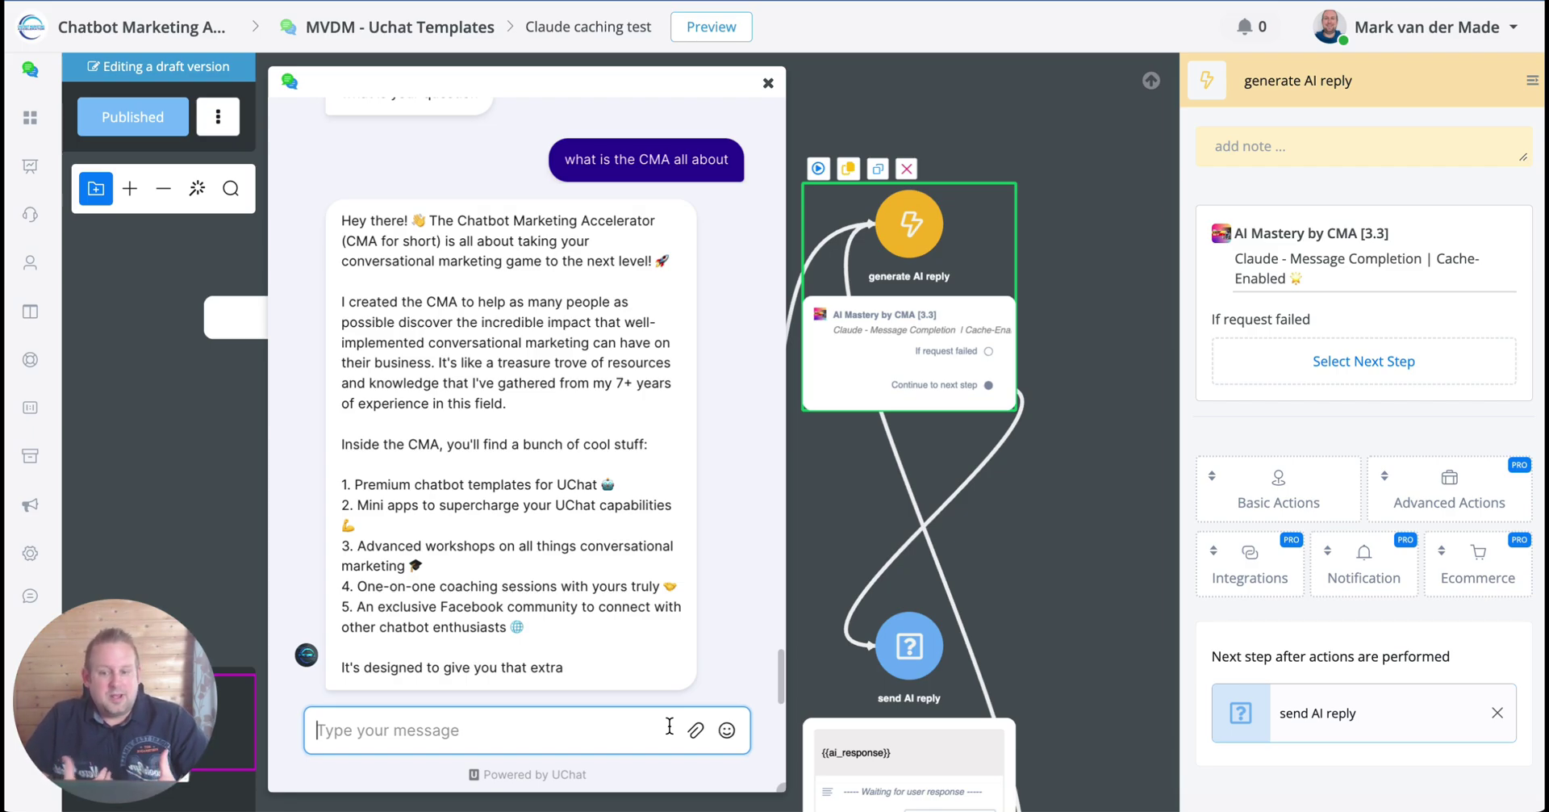
left_click_drag(779, 787, 815, 793)
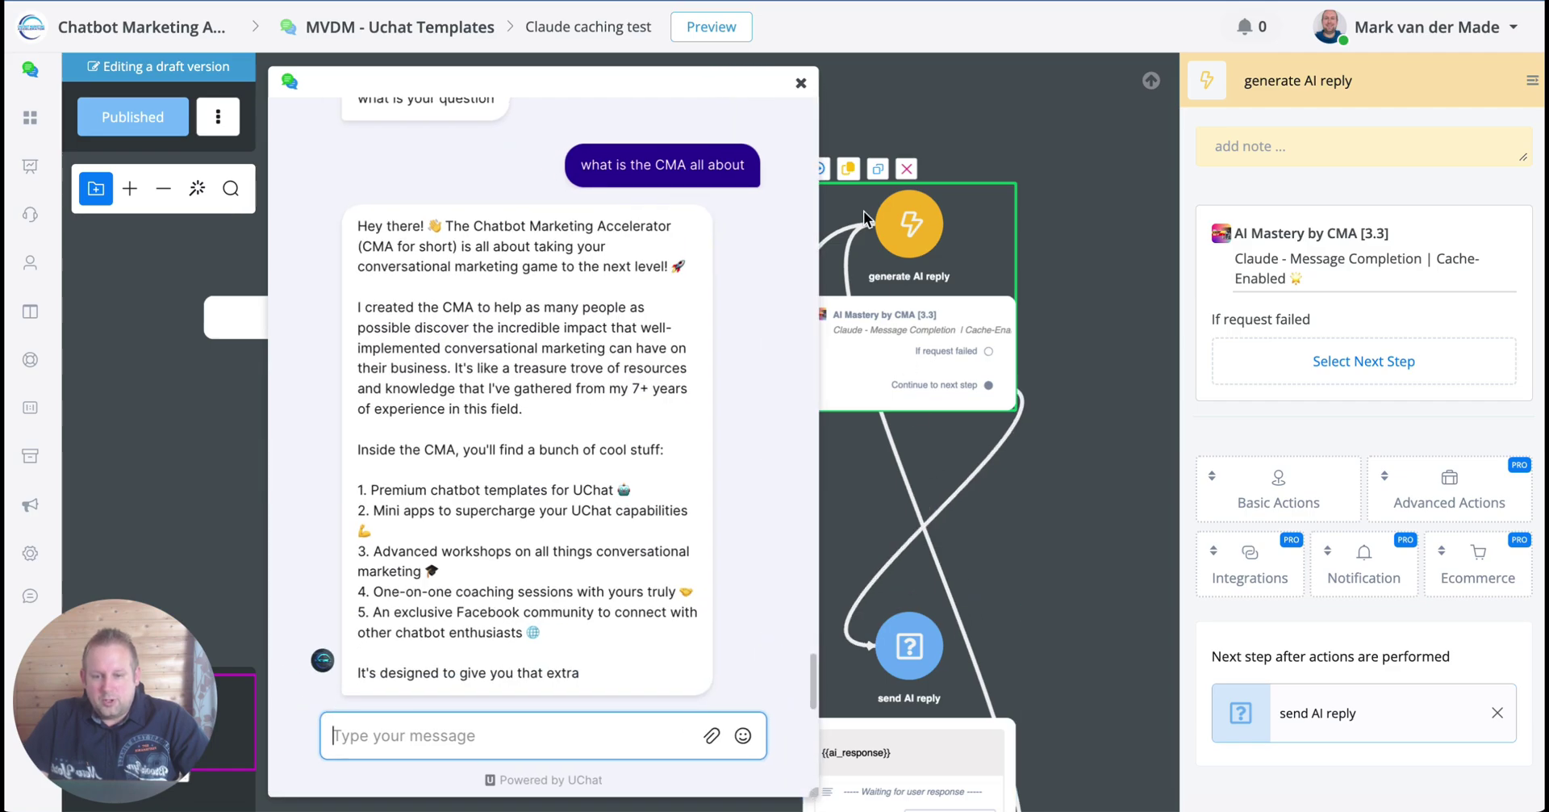
left_click(801, 84)
Open the Guest's Live Chat conversation on its Custom User Fields tab
left_click(20, 224)
left_click(203, 194)
left_click(1165, 81)
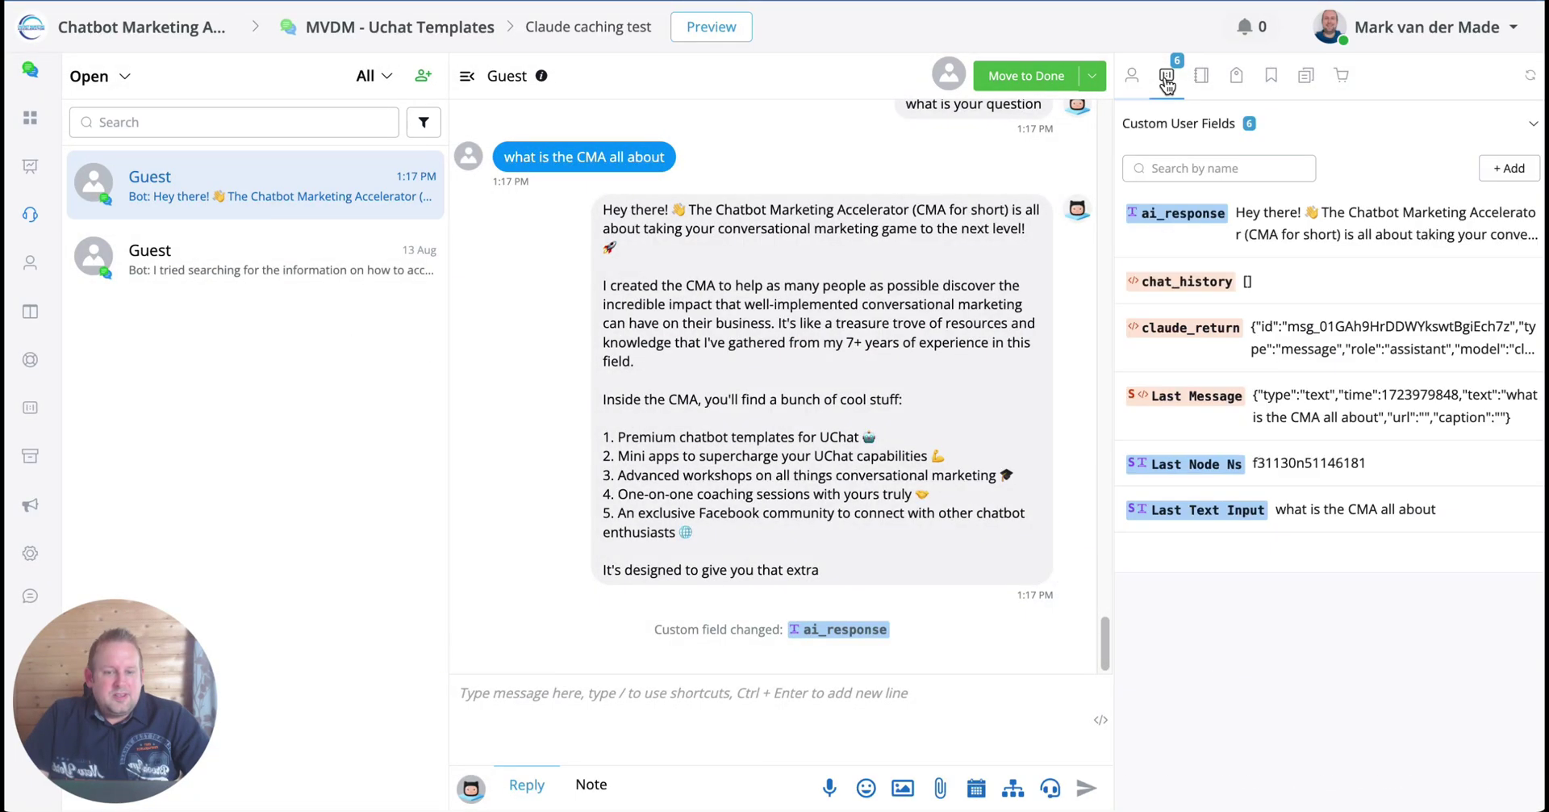
Inspect refreshed claude_return: 14 input tokens, 1411 cache-creation tokens, 0 cache reads; then open WebChat Widget
left_click(1530, 75)
left_click(1279, 353)
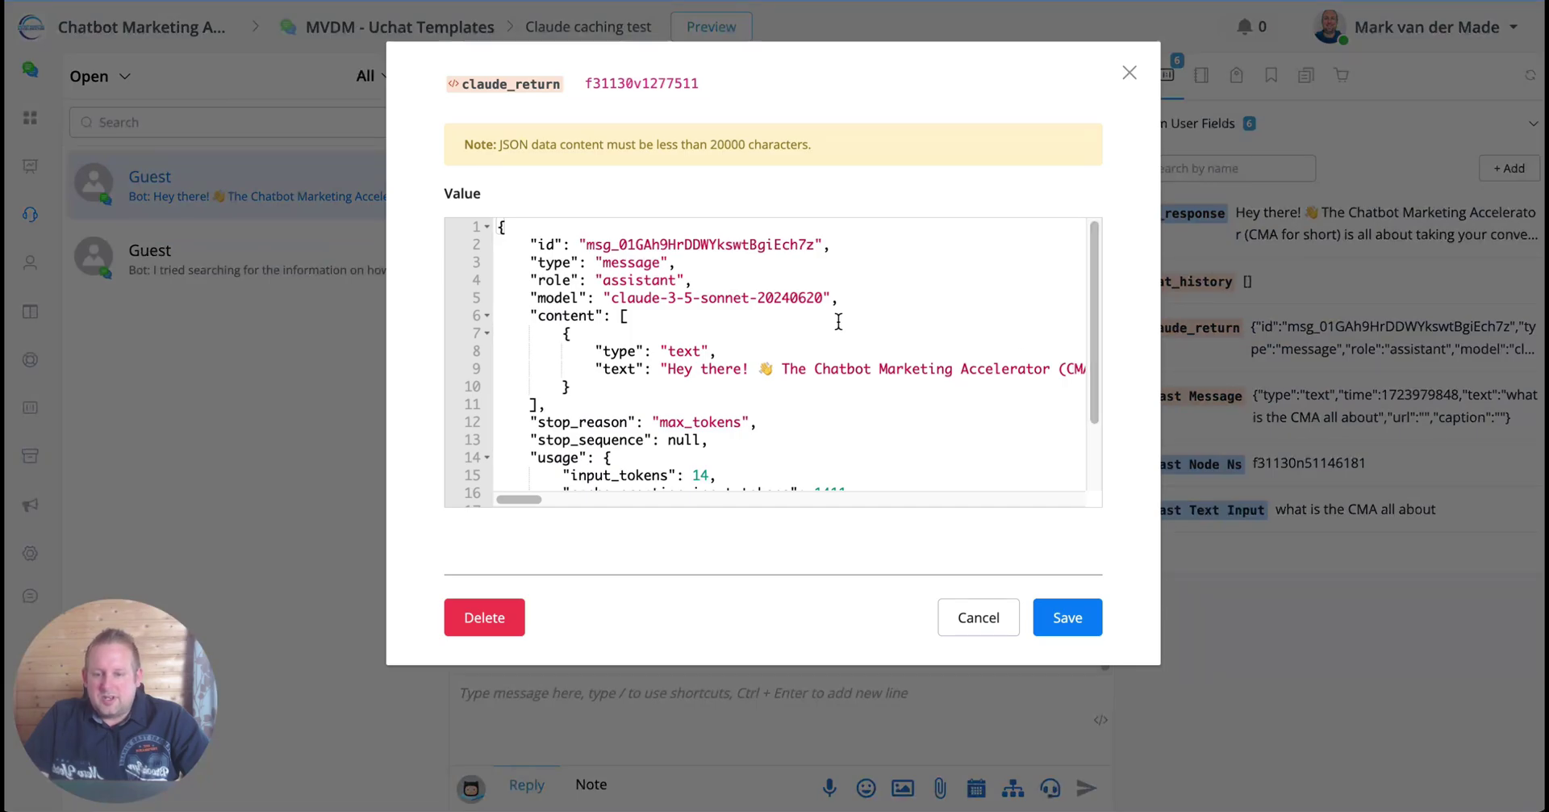
scroll(839, 339, "down", 2)
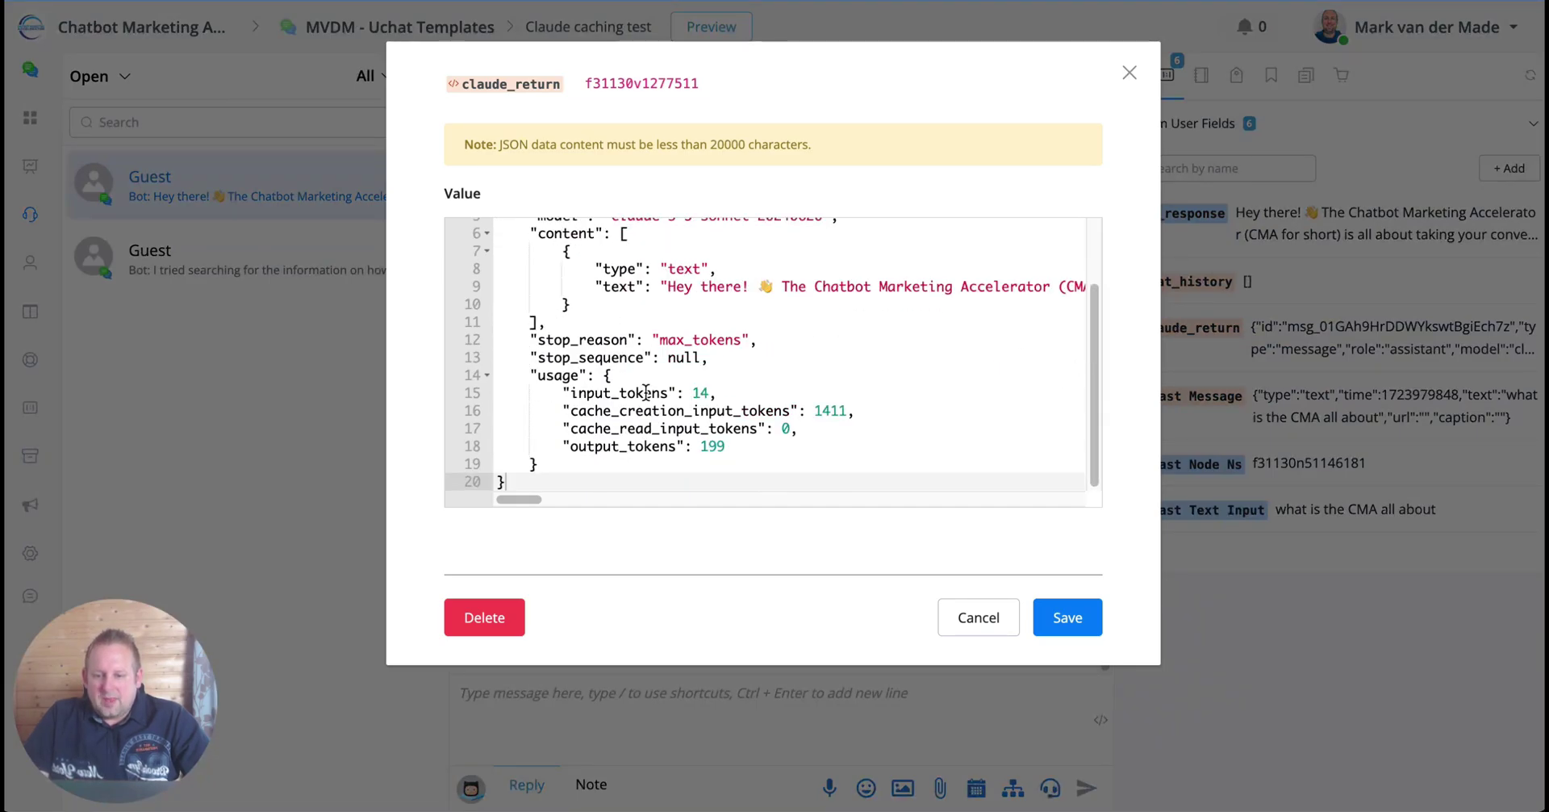
left_click_drag(693, 392, 703, 390)
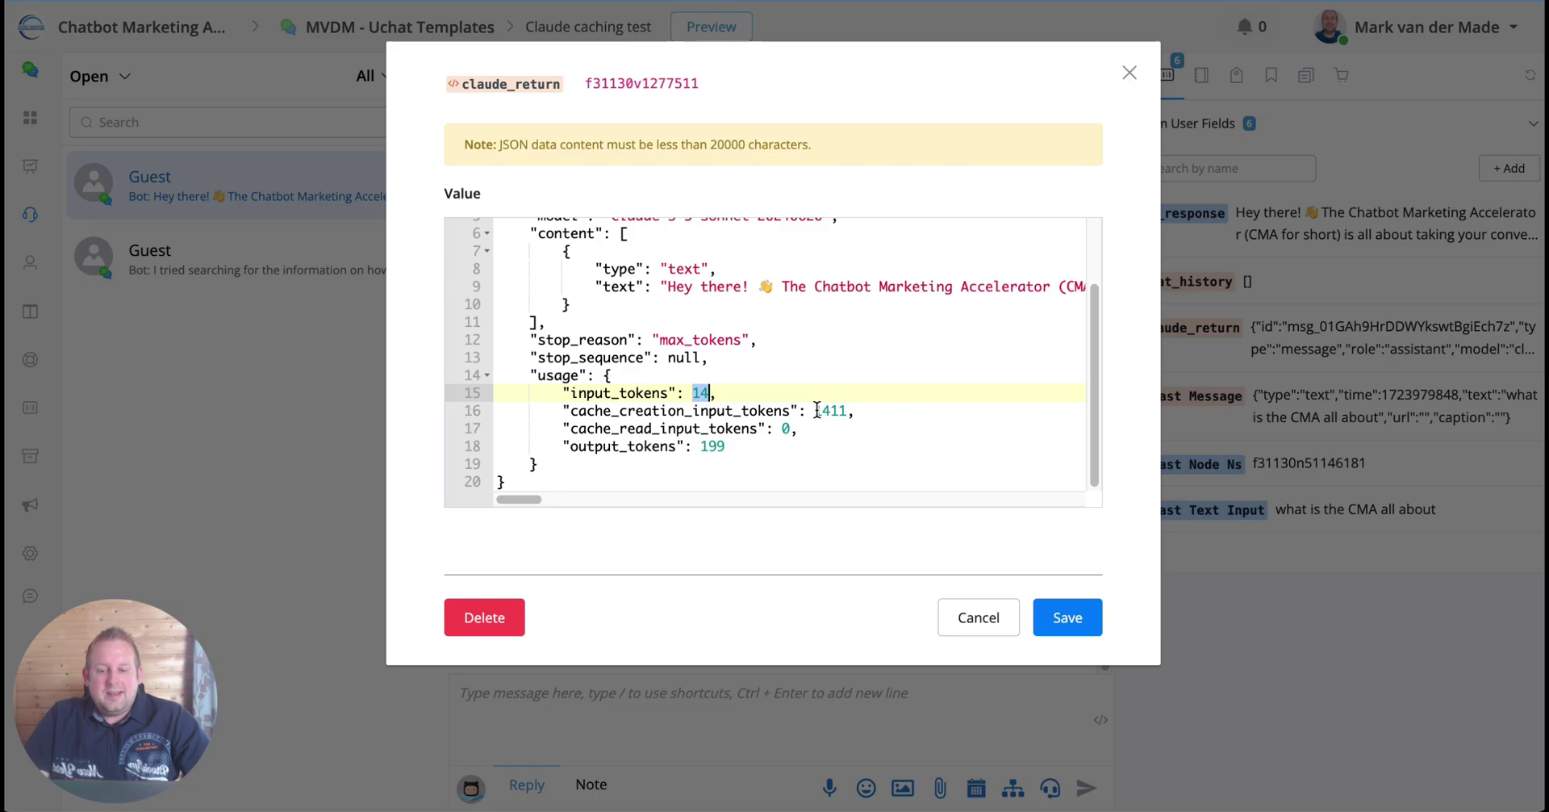
left_click_drag(816, 411, 849, 410)
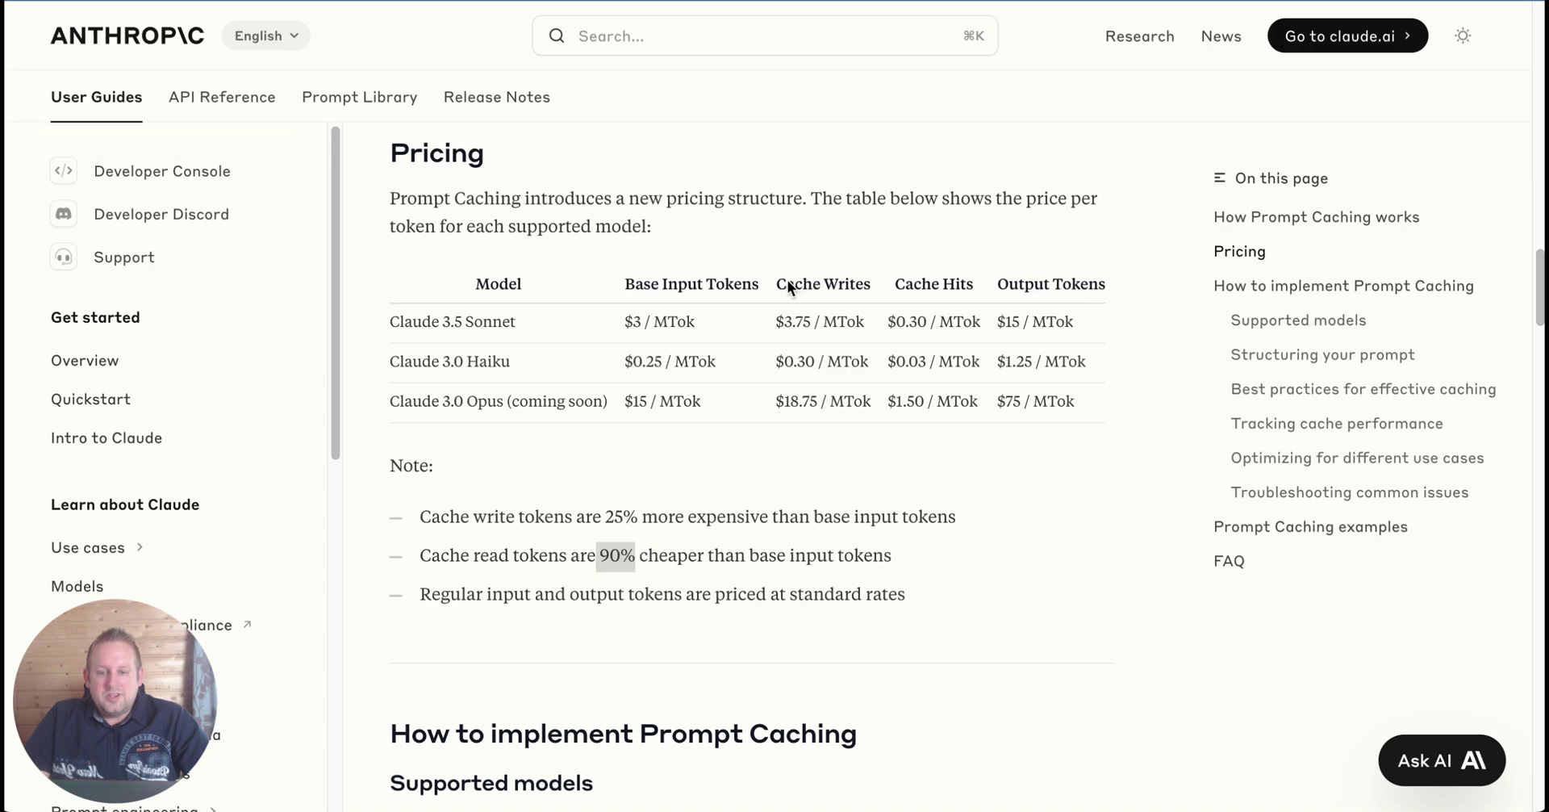
left_click(790, 287)
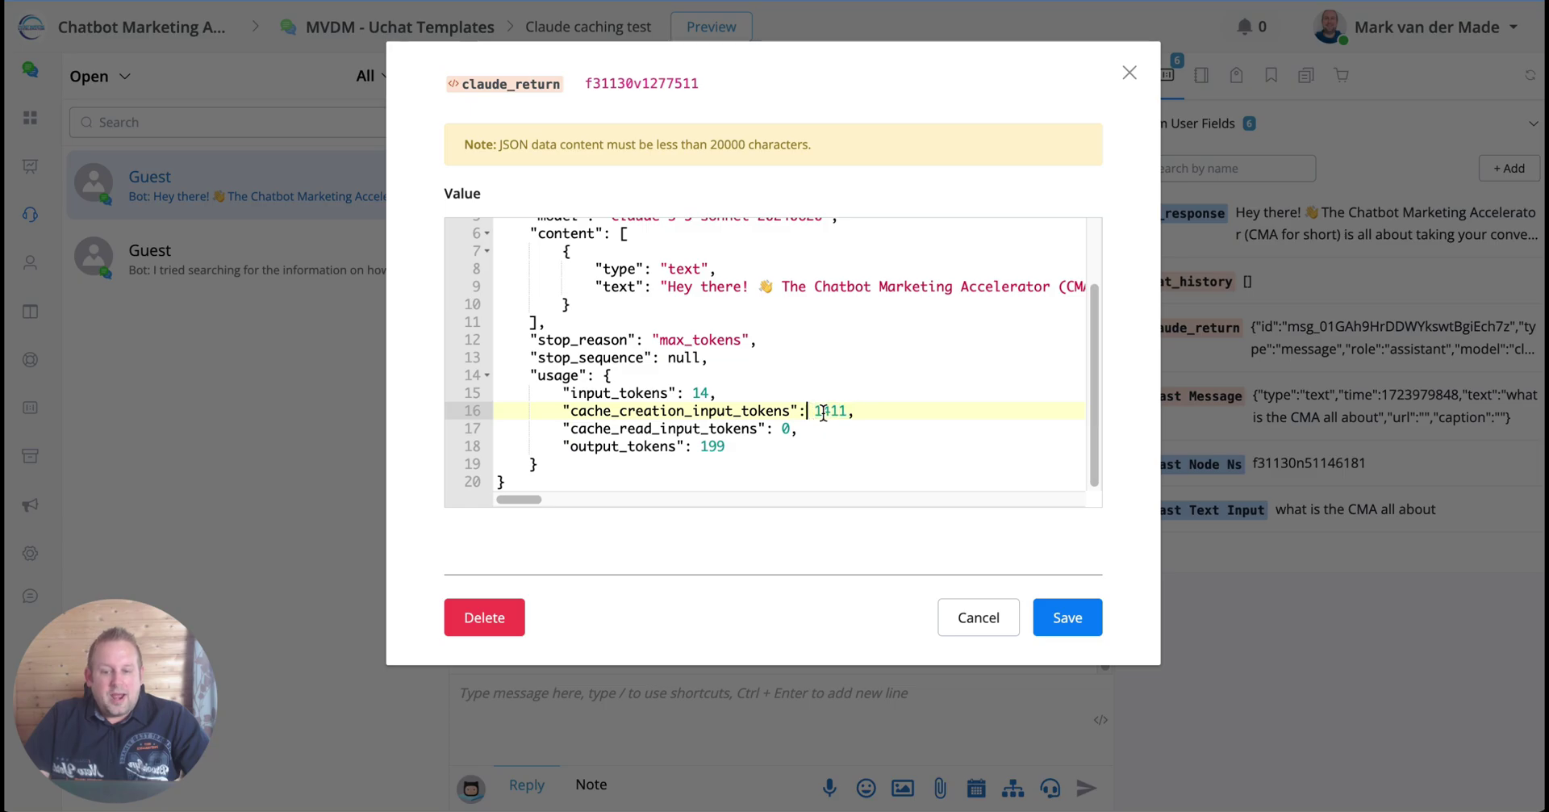
double_click(823, 412)
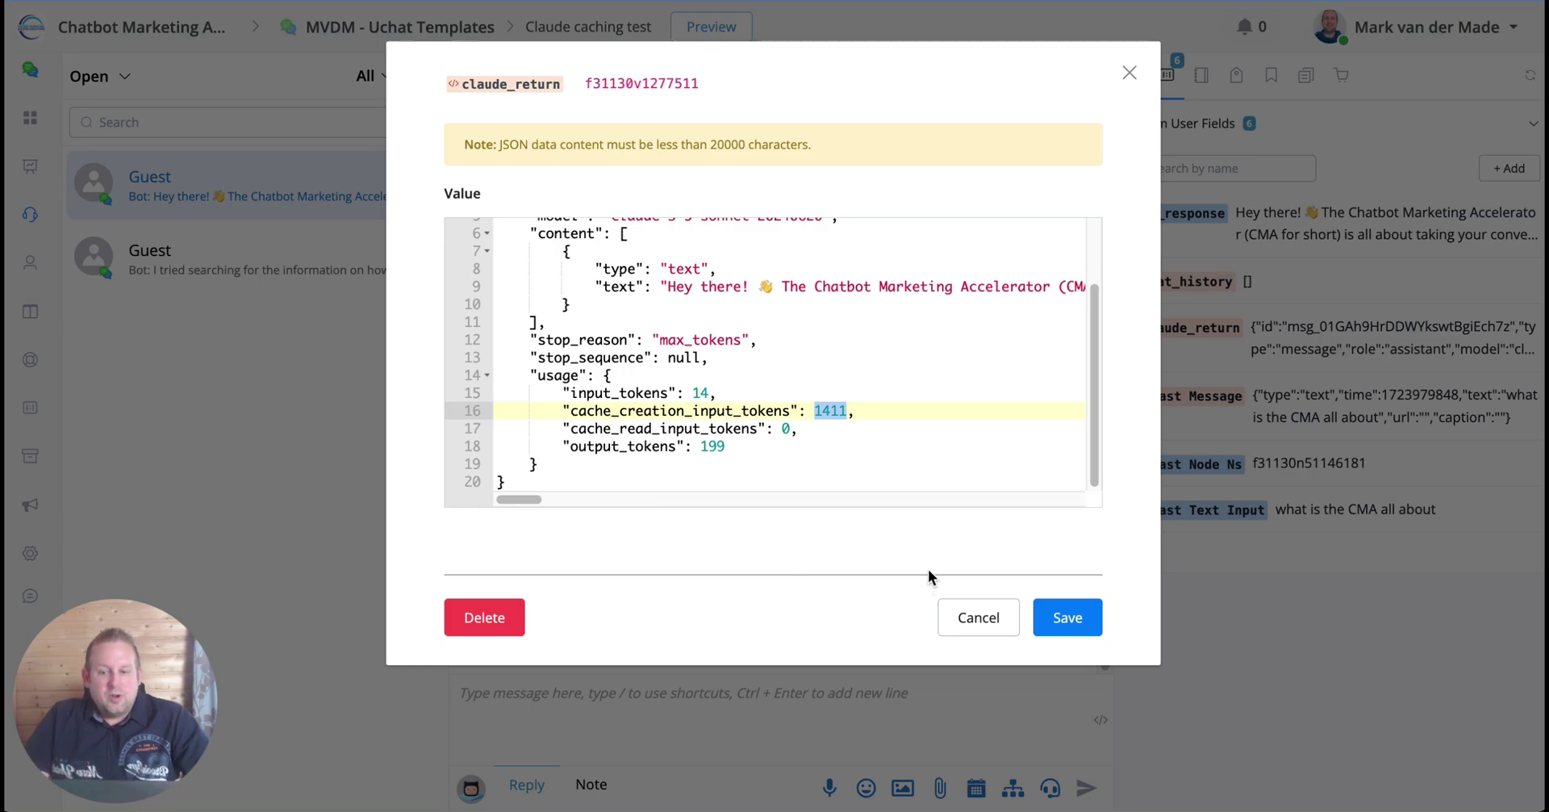
left_click(992, 638)
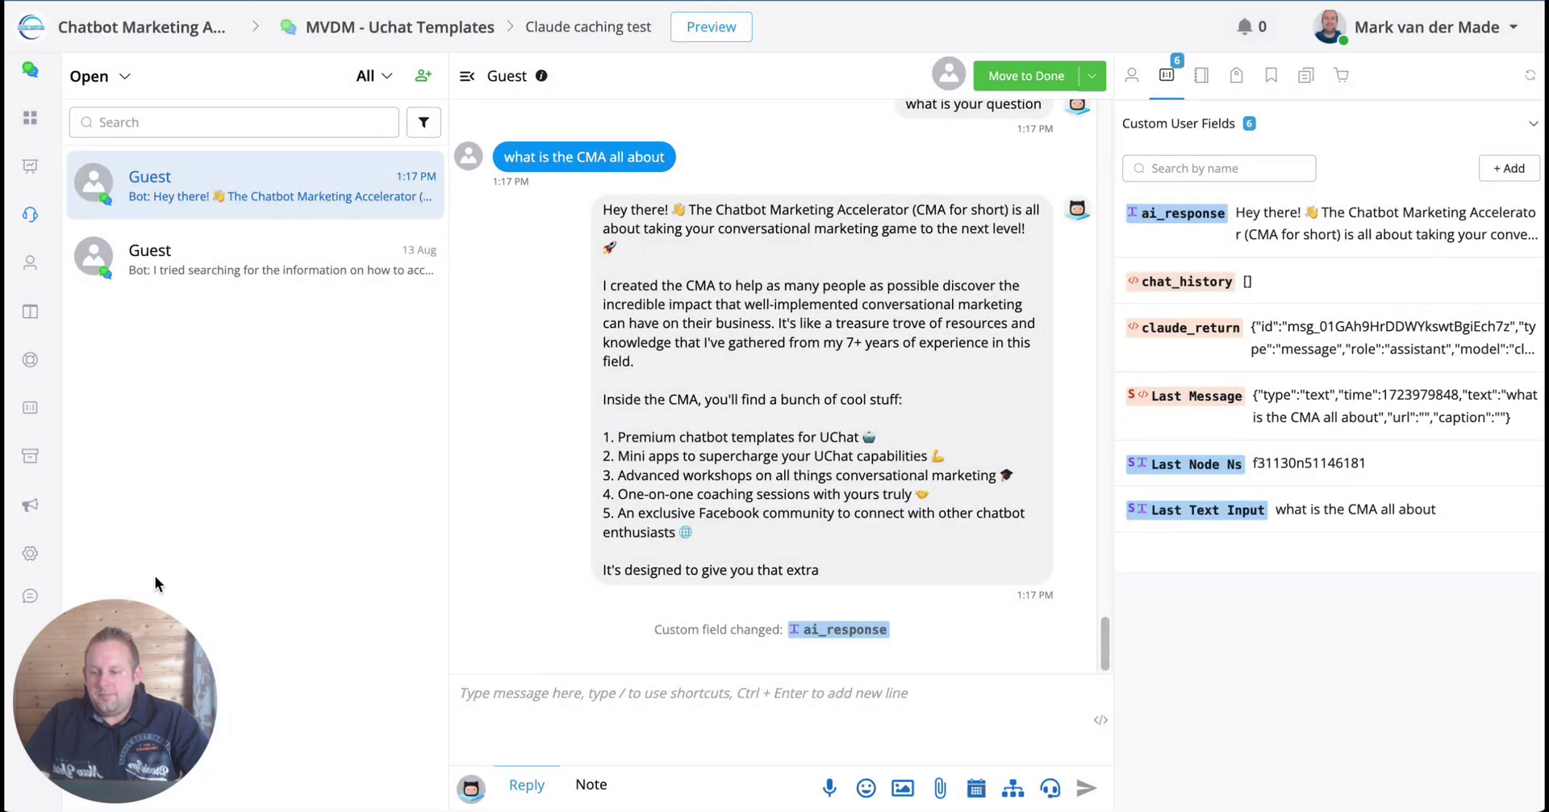
left_click(30, 596)
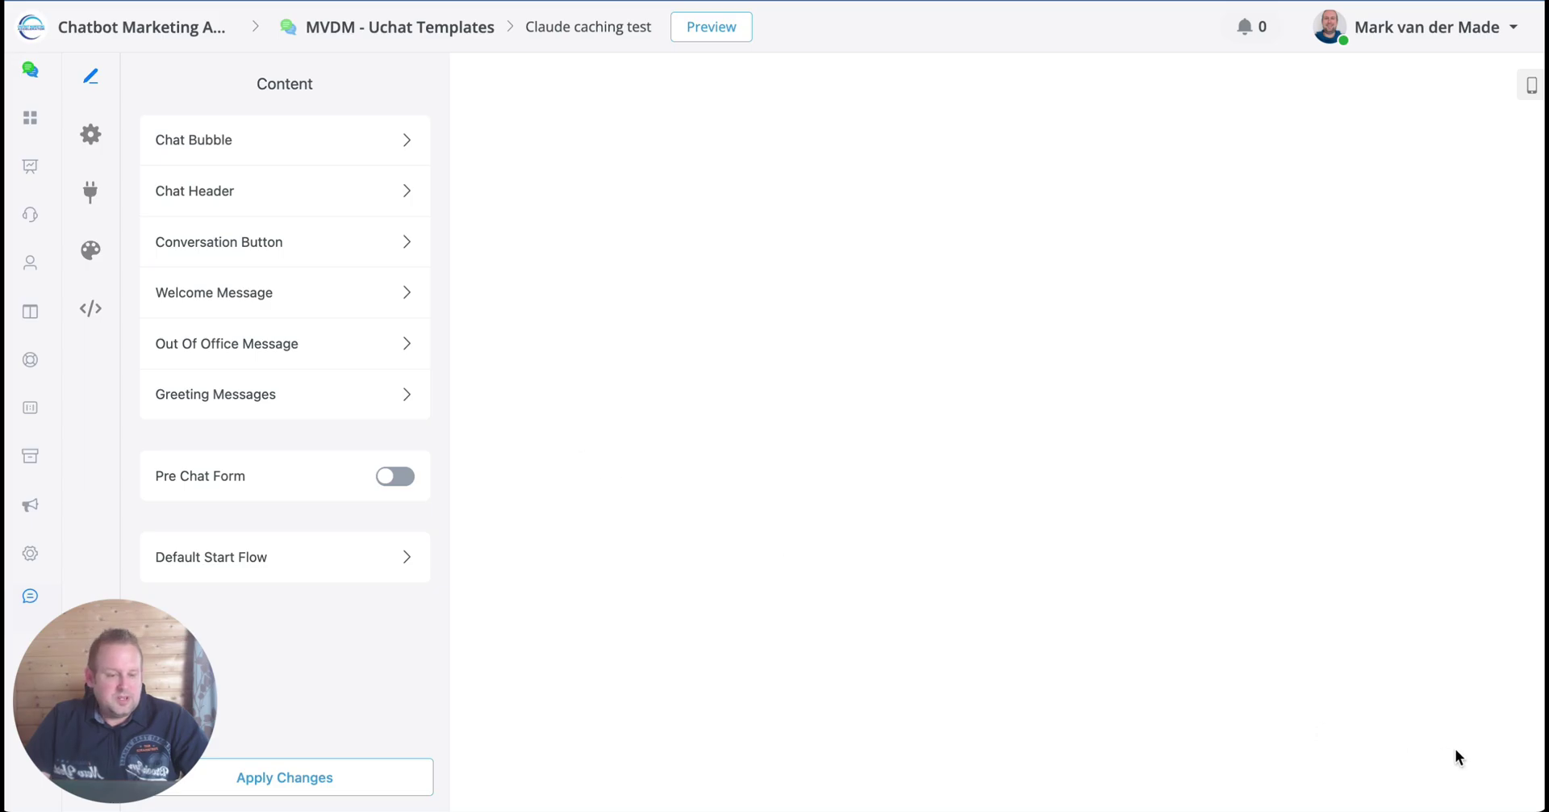
Send 'can you tell me more about the templates?' in the test chat, then reopen the Guest live chat
left_click(1414, 748)
left_click(950, 731)
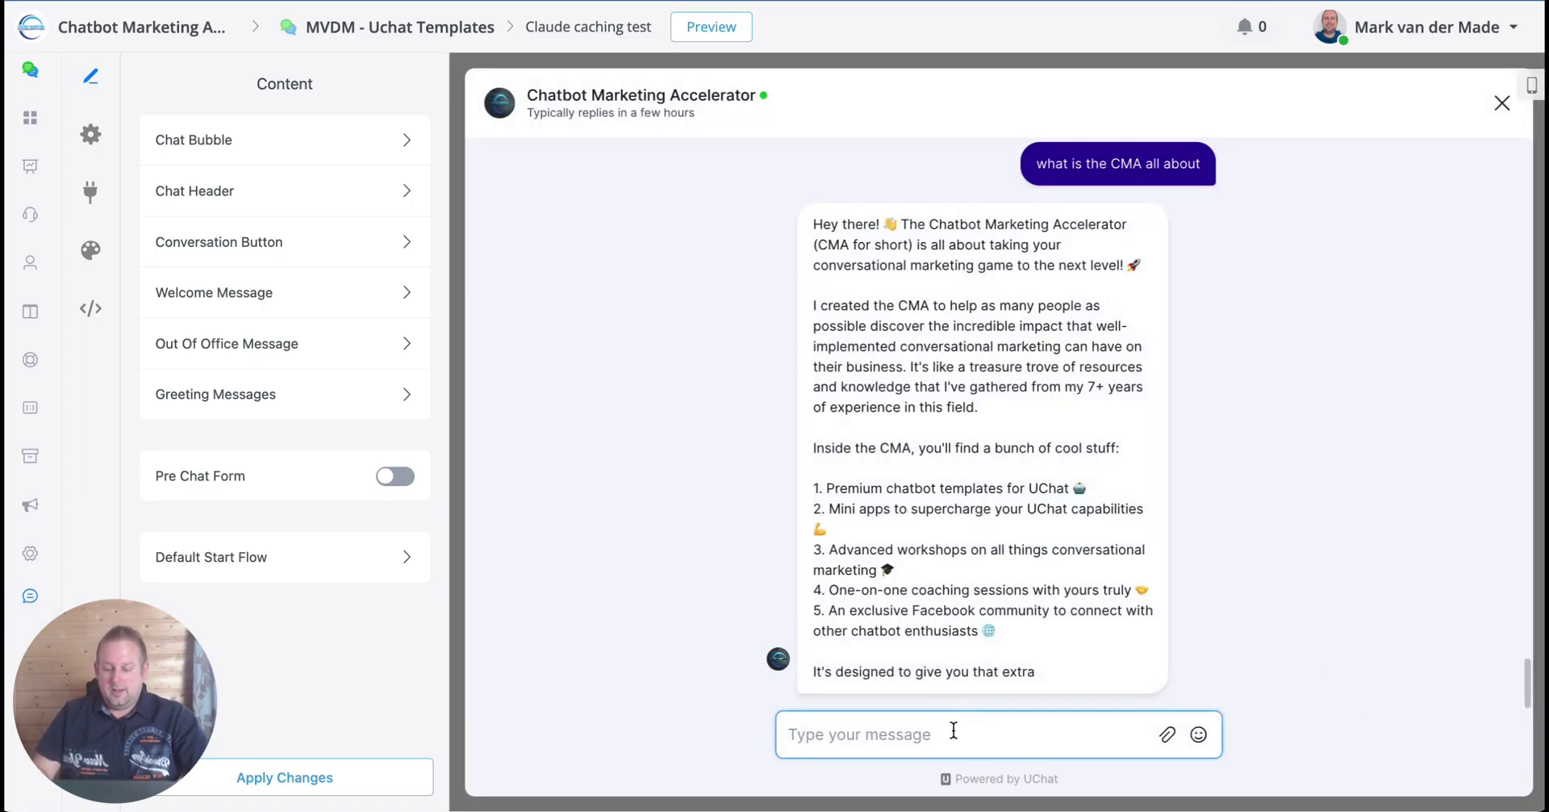
type("can you tell me more about the t")
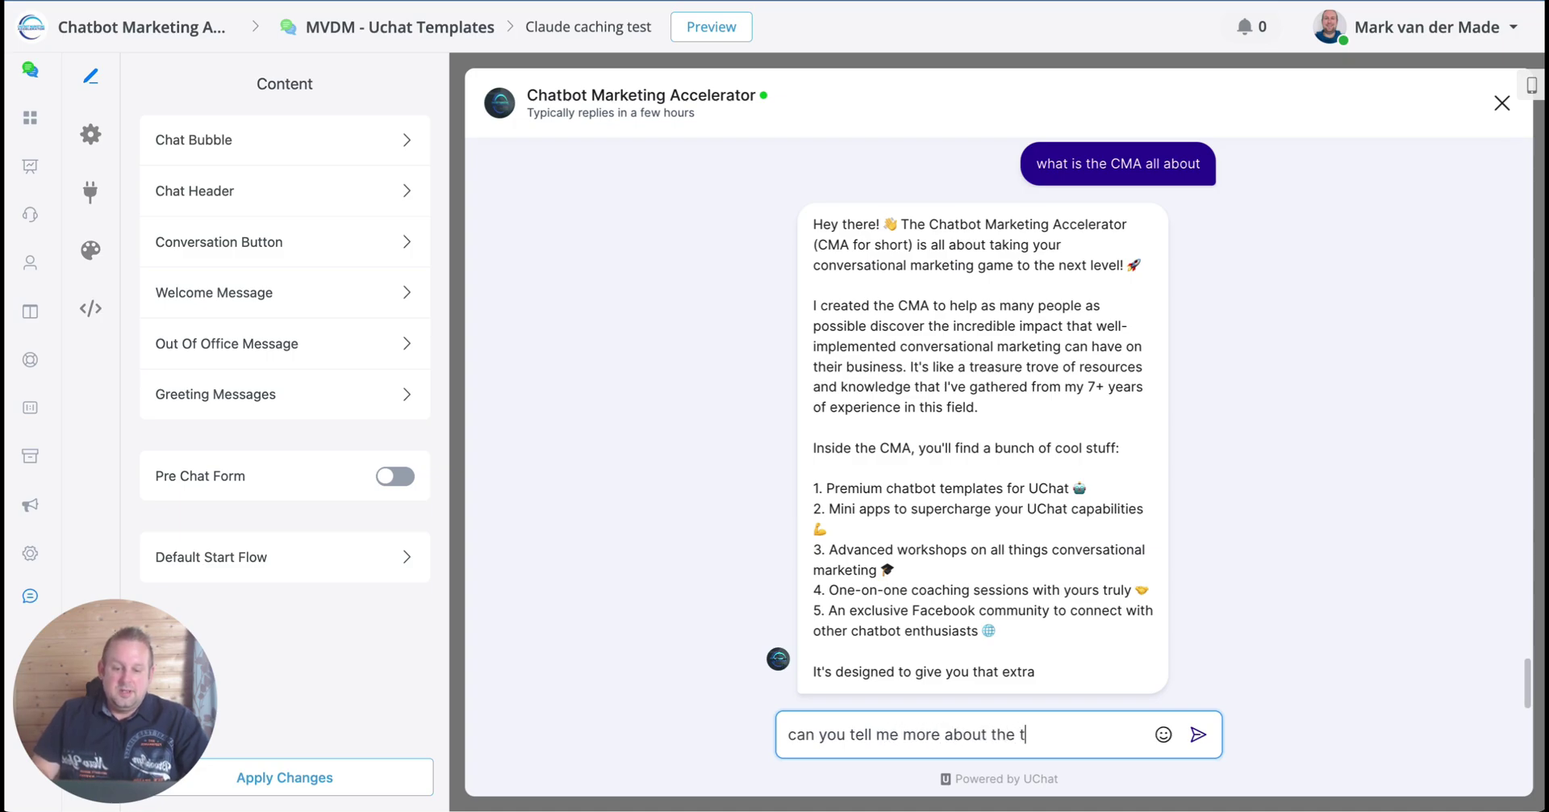
type("emplates?")
key("Return")
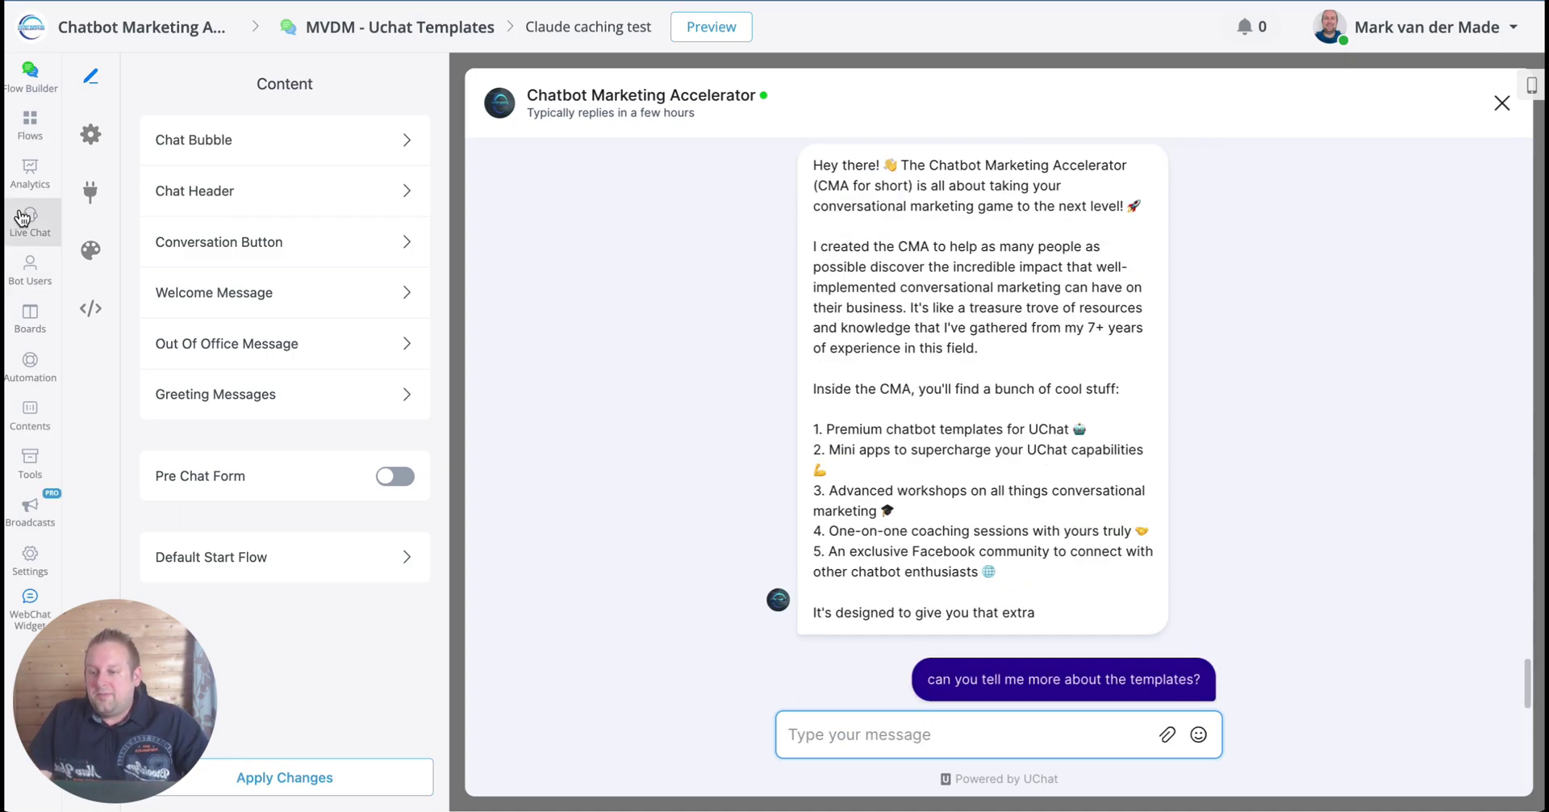
left_click(22, 217)
left_click(183, 179)
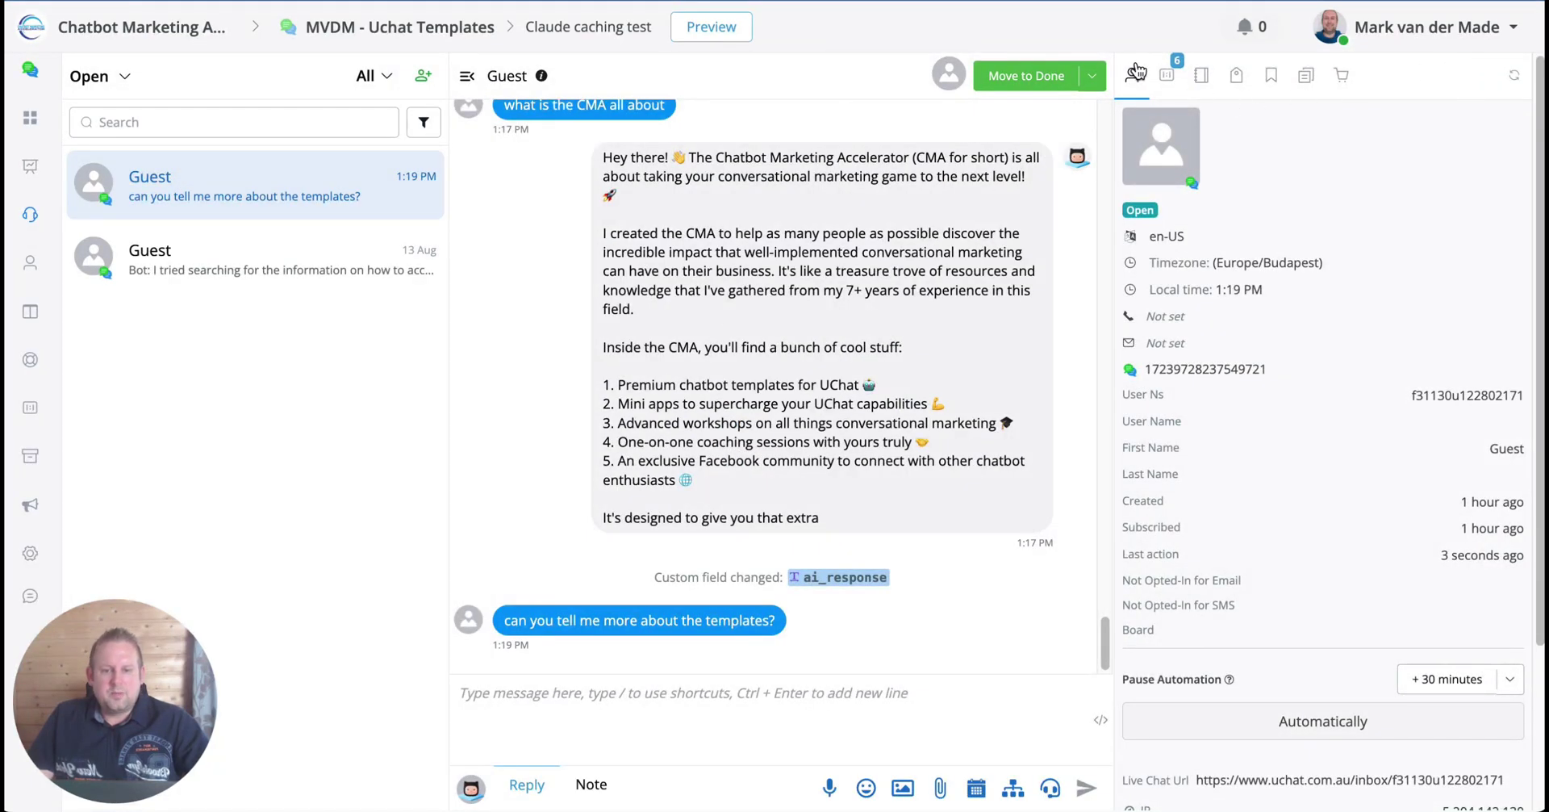
Open the refreshed claude_return JSON and mark 1411 cache-read tokens and 16 input tokens
left_click(1166, 74)
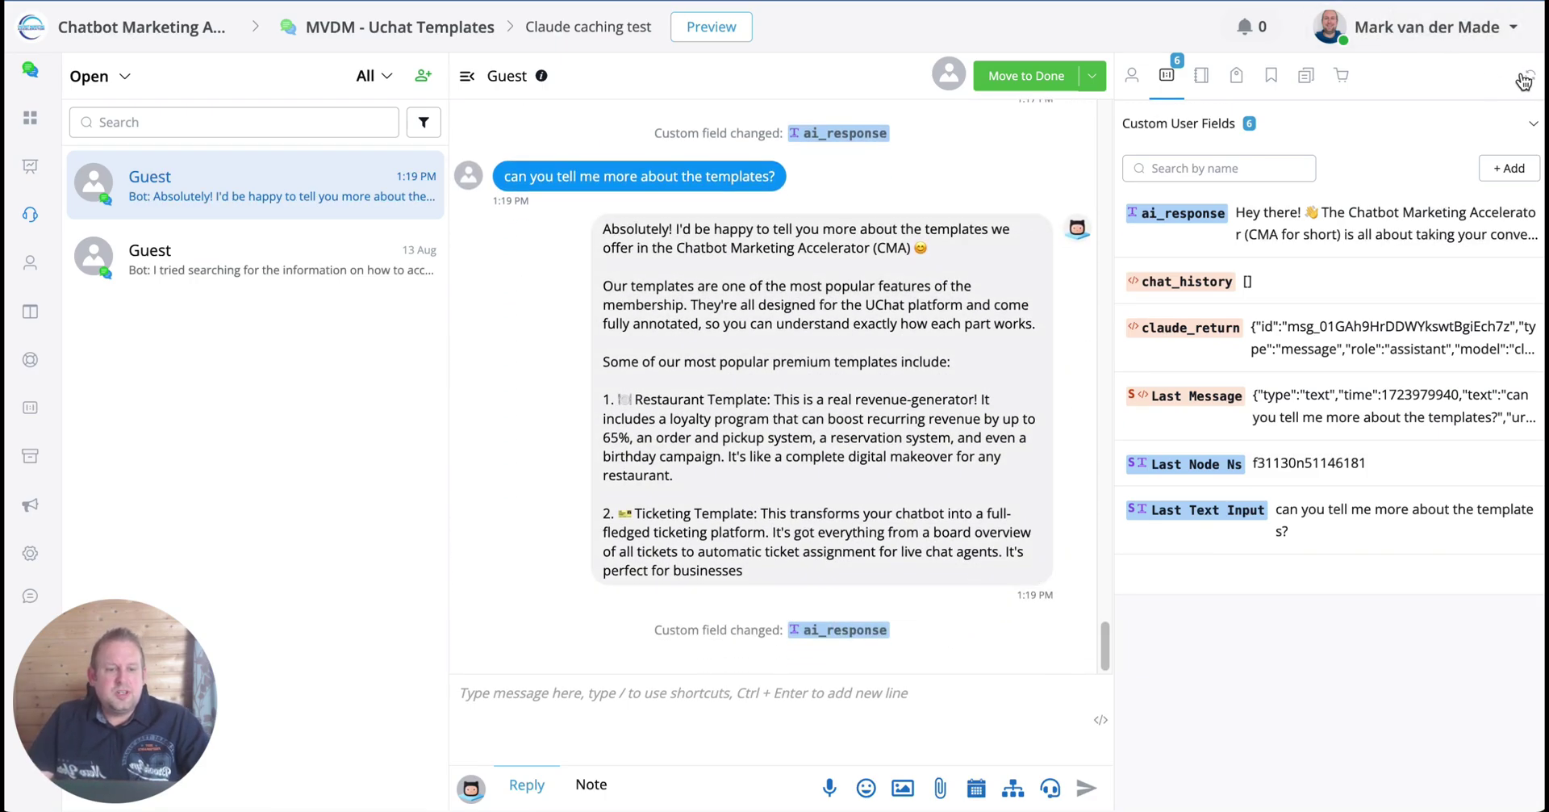
left_click(1529, 74)
left_click(1327, 326)
scroll(675, 409, "down", 2)
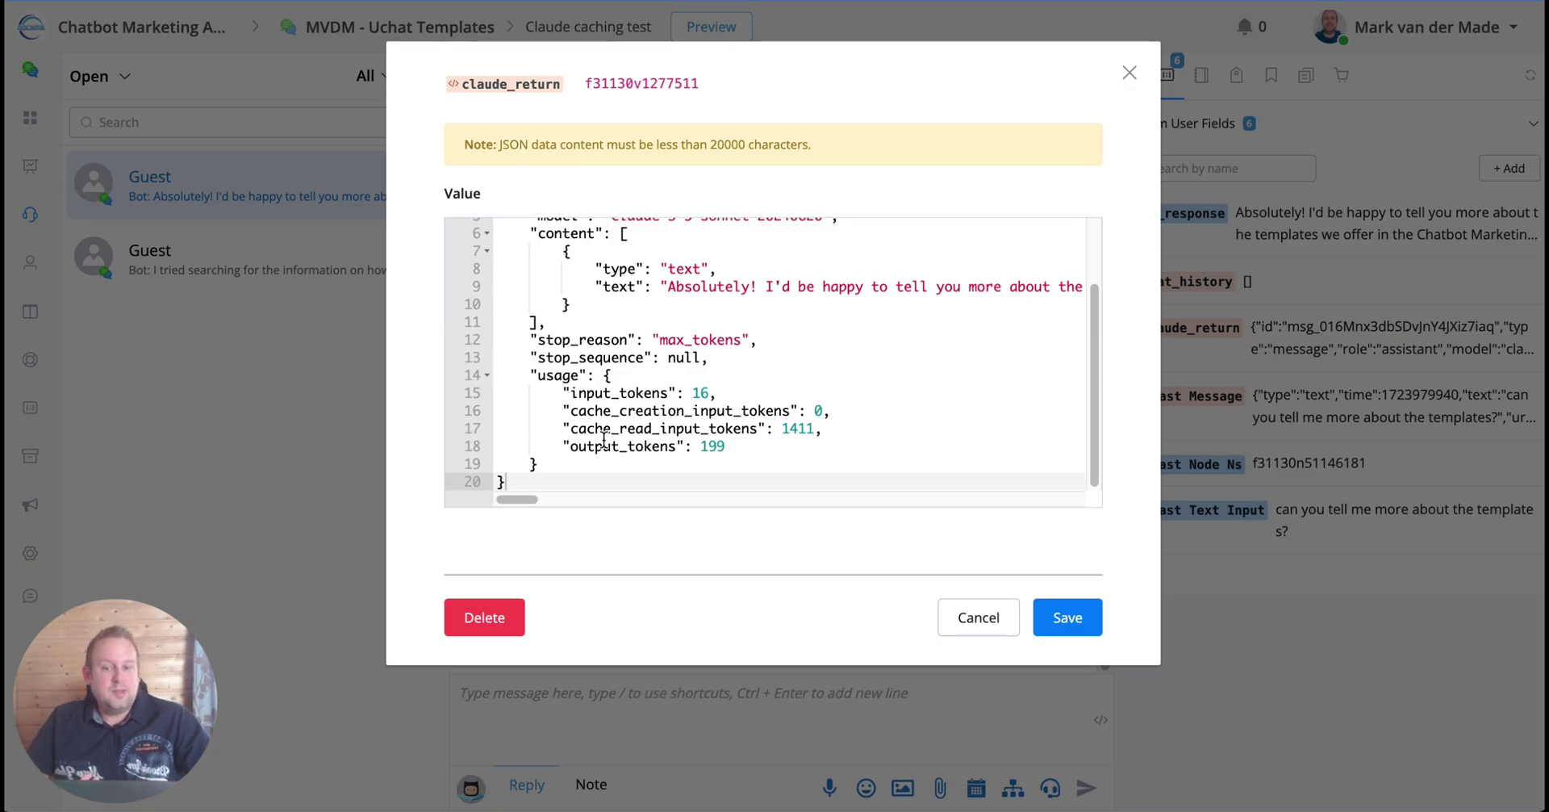
double_click(796, 428)
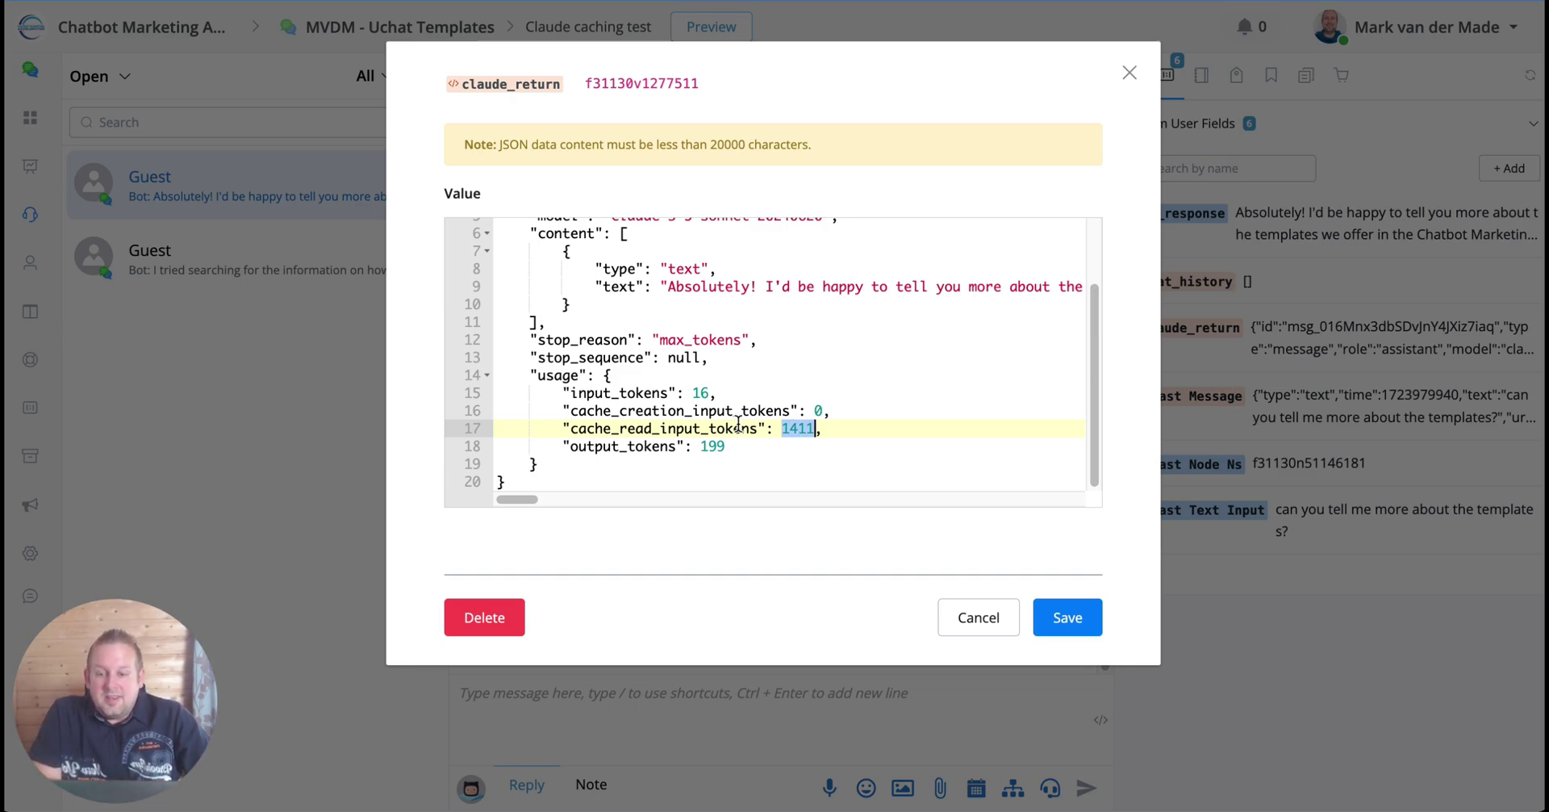
left_click(694, 392)
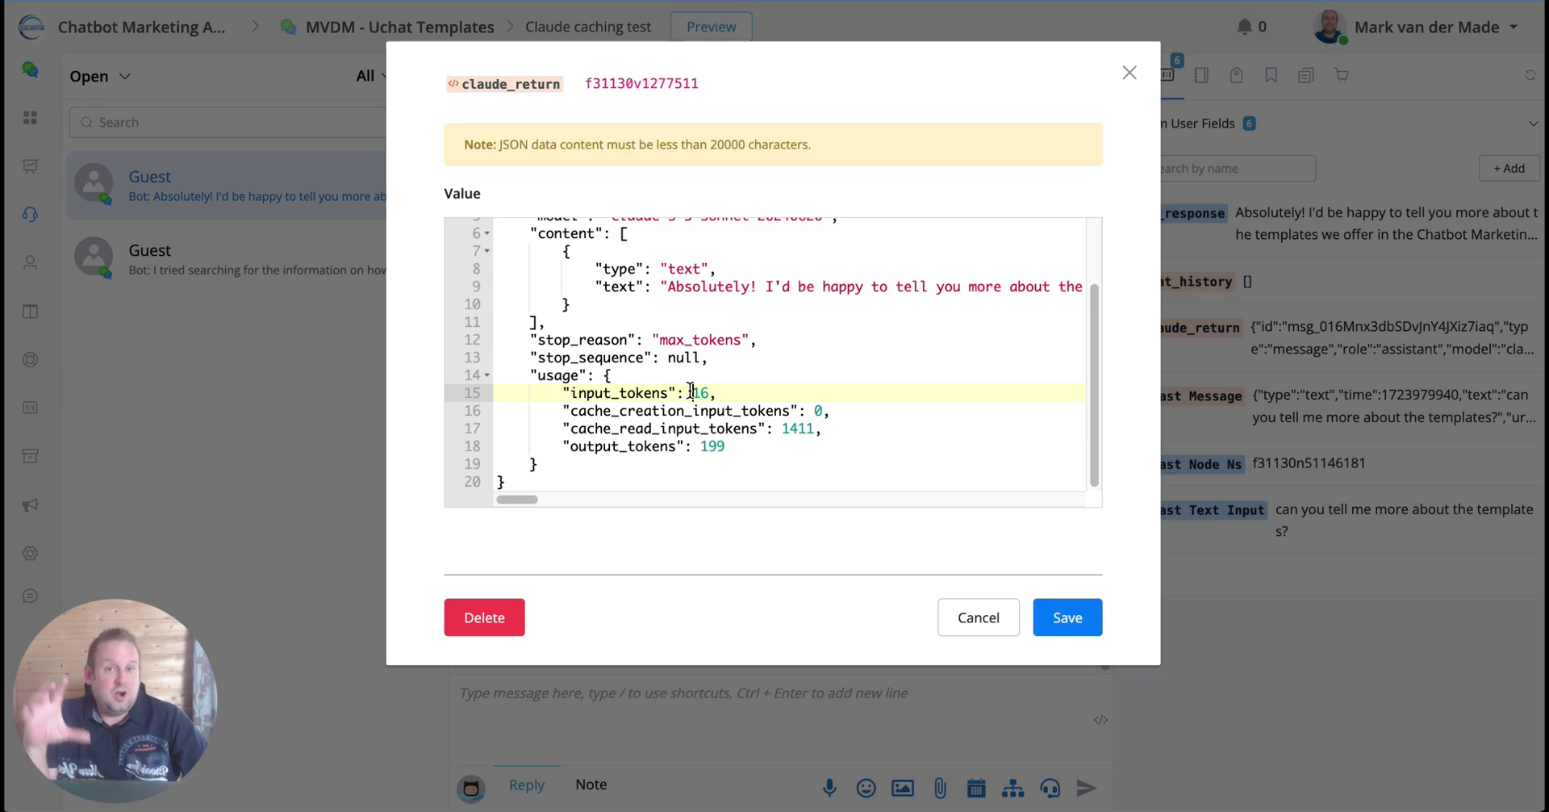
left_click_drag(690, 392, 707, 392)
left_click(695, 392)
double_click(699, 392)
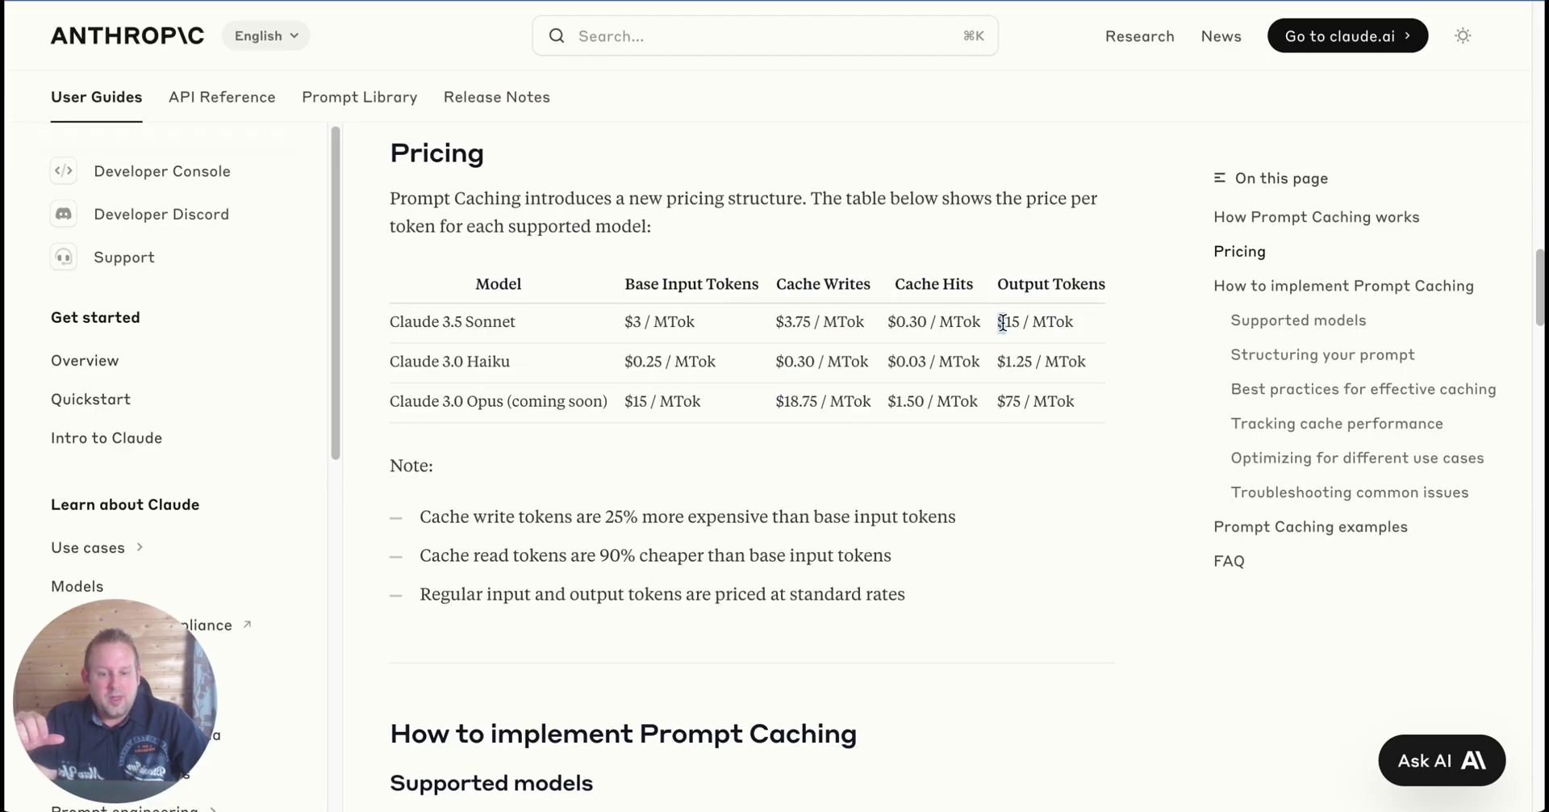
Select Sonnet's $3 / MTok base input and $0.30 / MTok cache-hit prices, comparing against the JSON
left_click_drag(999, 321, 1073, 322)
left_click(641, 319)
triple_click(641, 319)
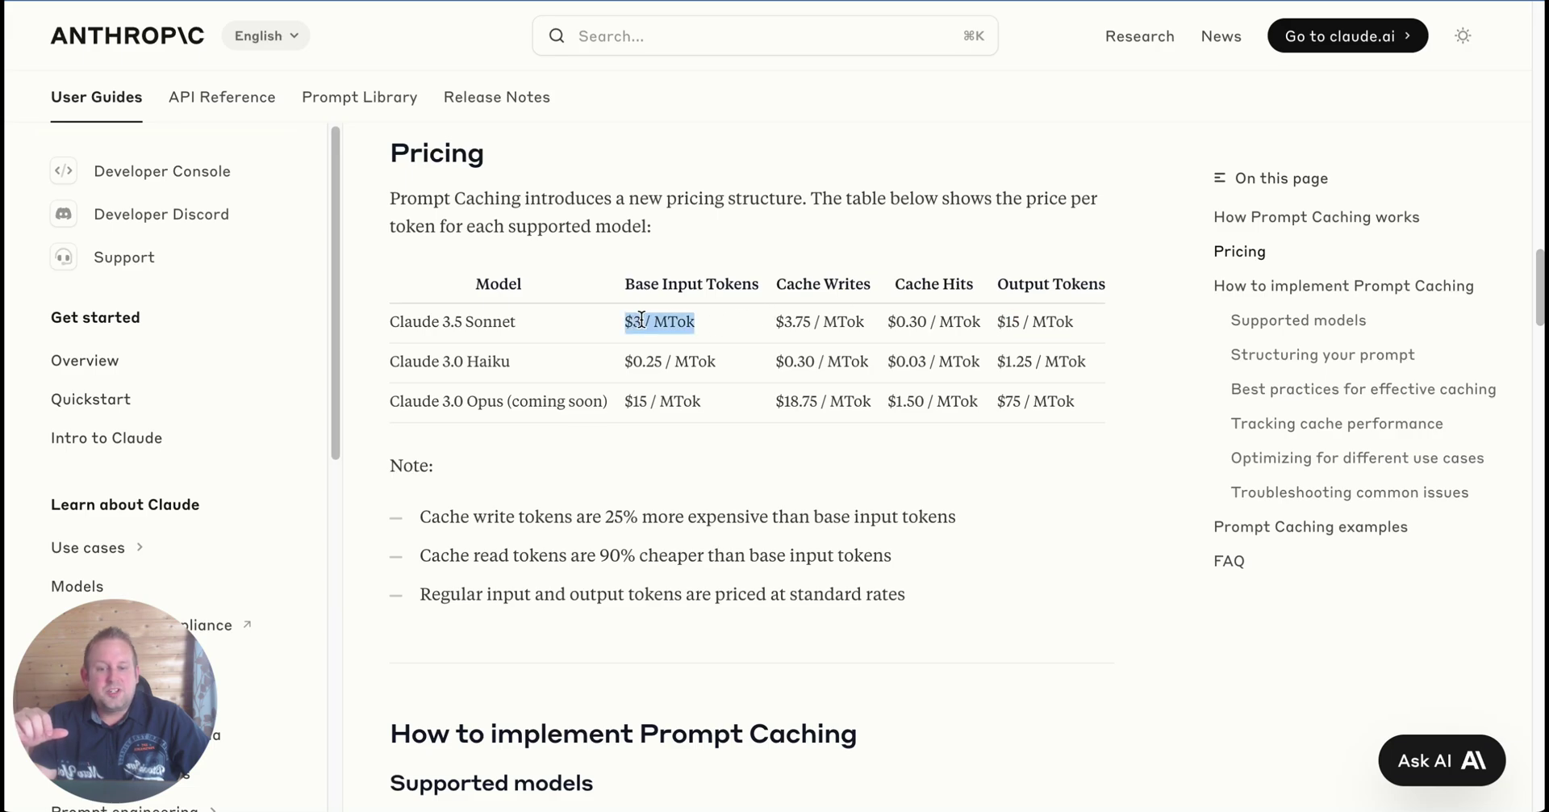
triple_click(895, 321)
key("alt+Tab")
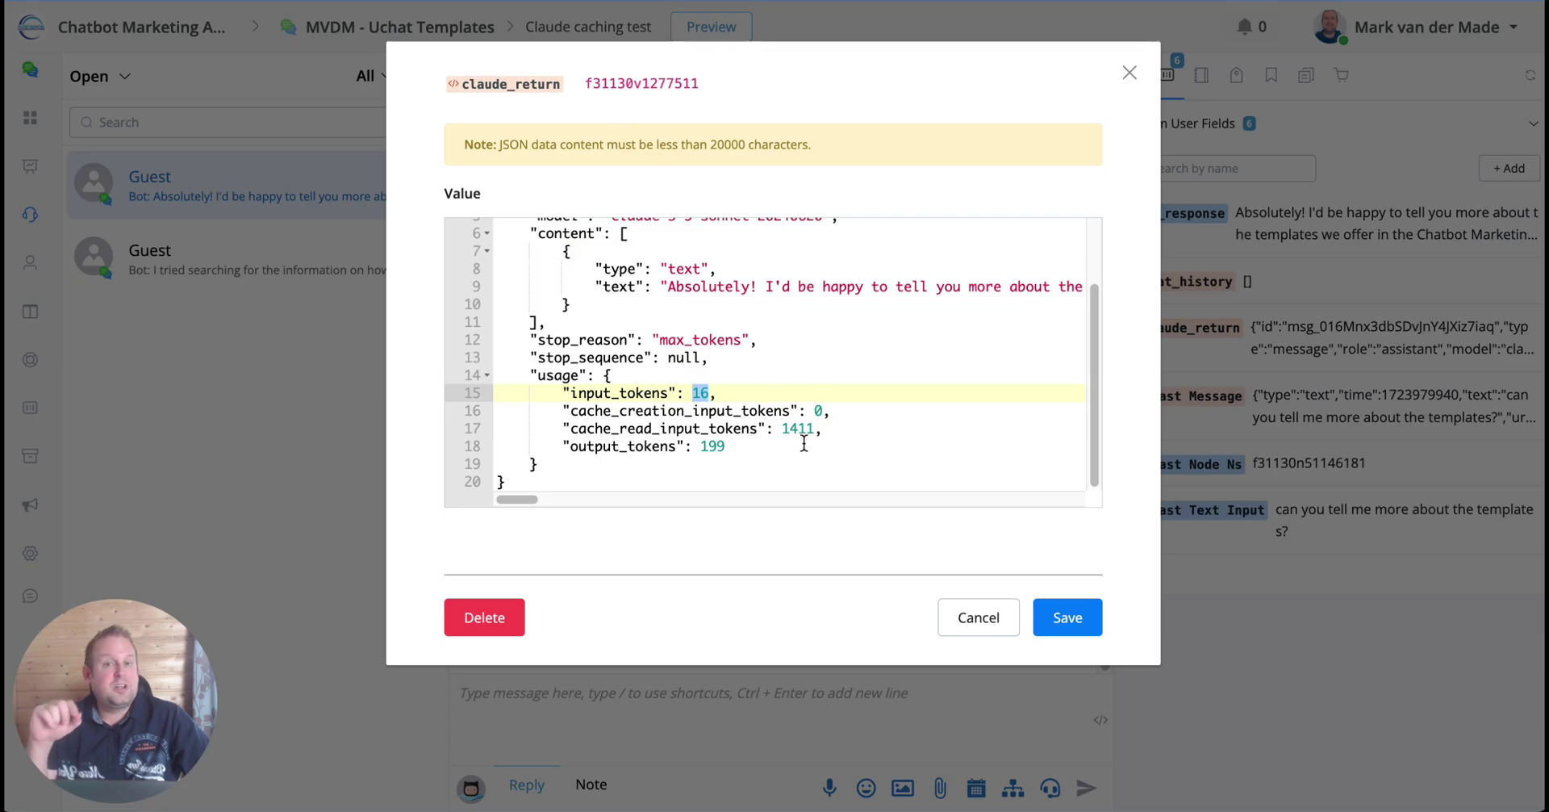
key("alt+Tab")
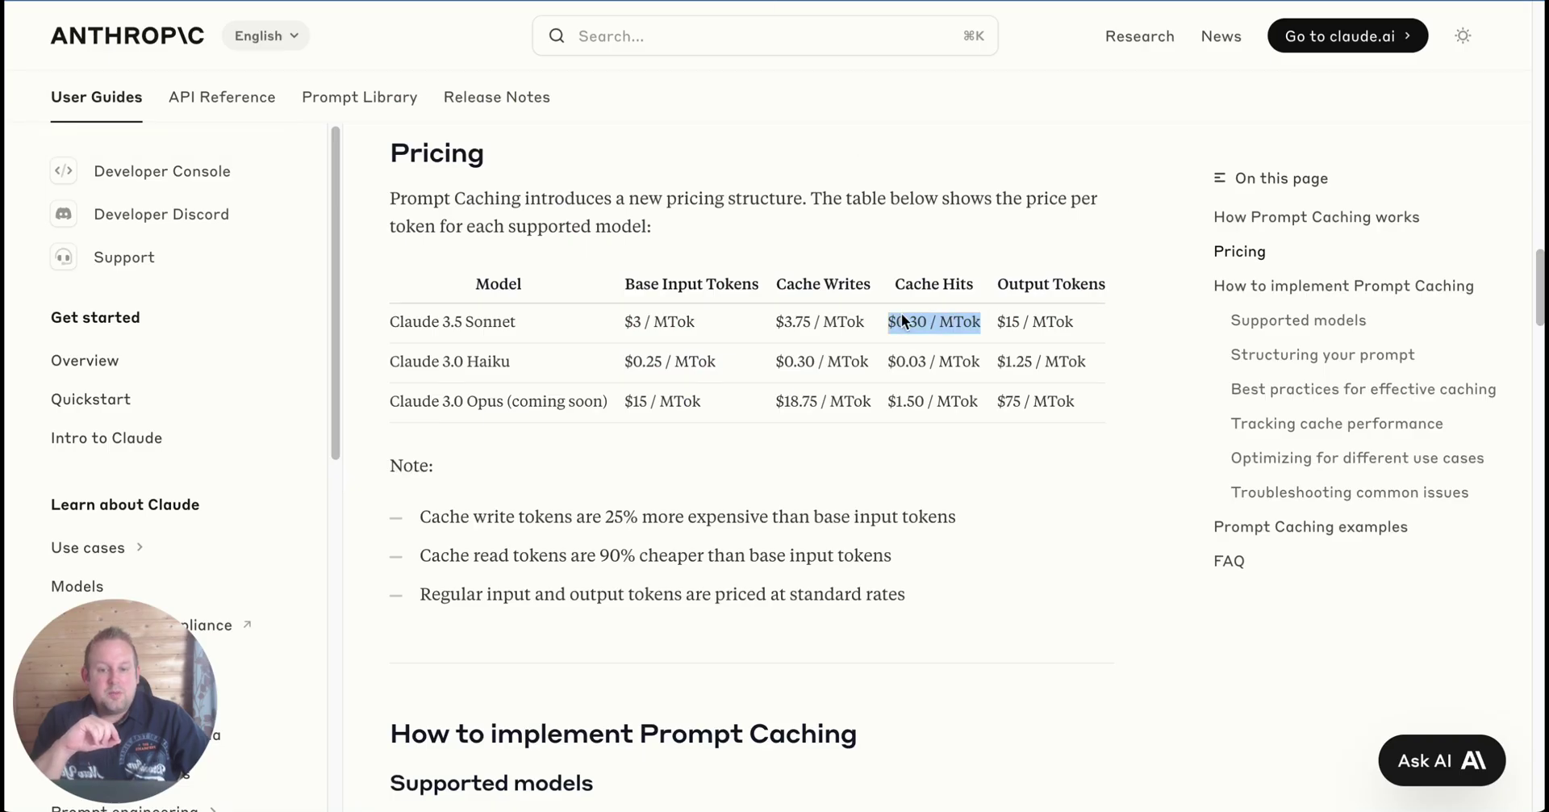
left_click(893, 325)
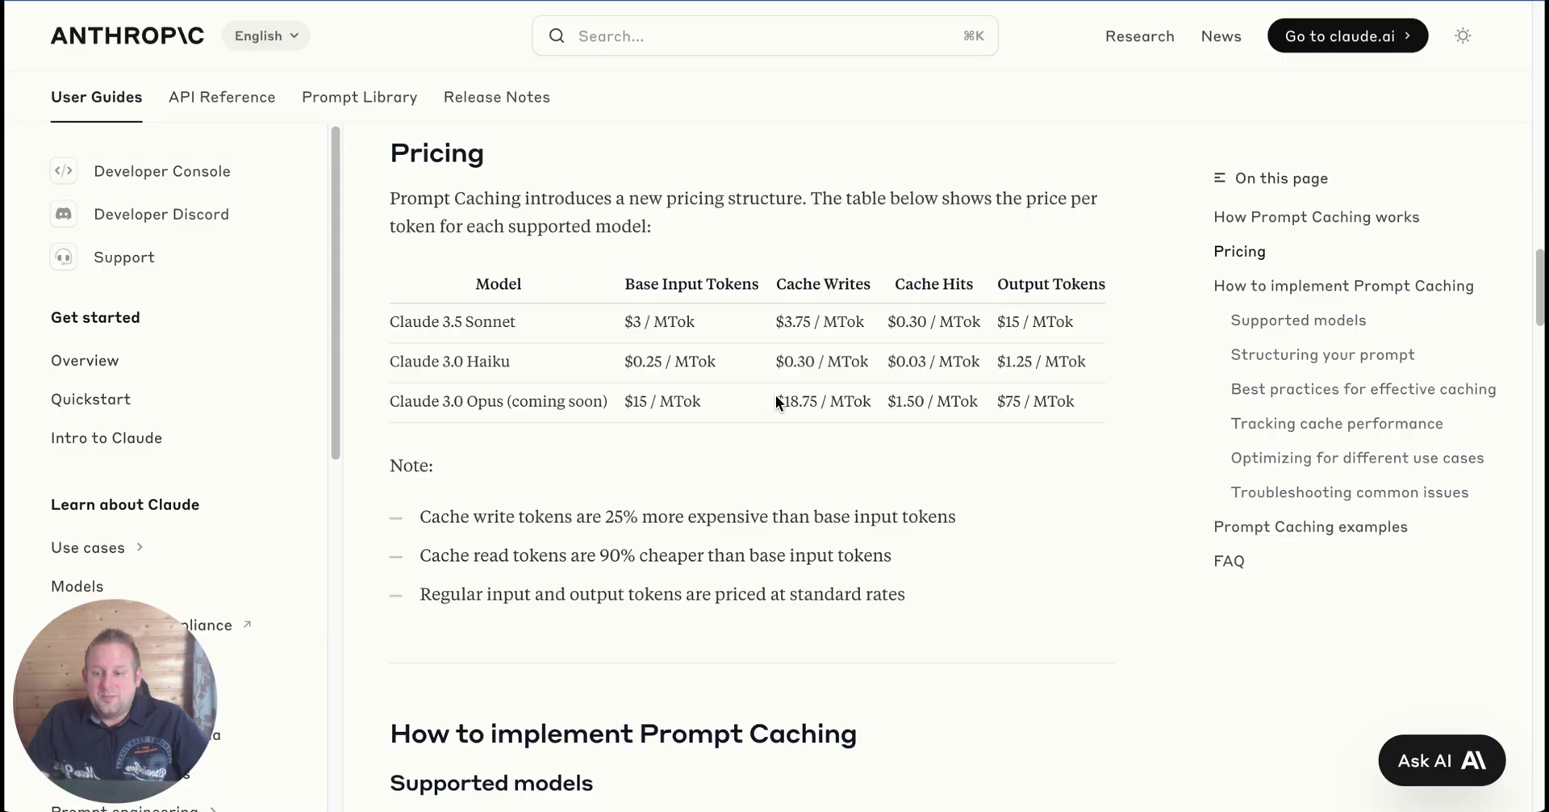
Open the AI Mastery 'Claude - Message Completion | Cache-Enabled' action and scroll to its System Message and Cached Text
scroll(776, 401, "down", 5)
scroll(779, 399, "up", 10)
scroll(787, 393, "down", 5)
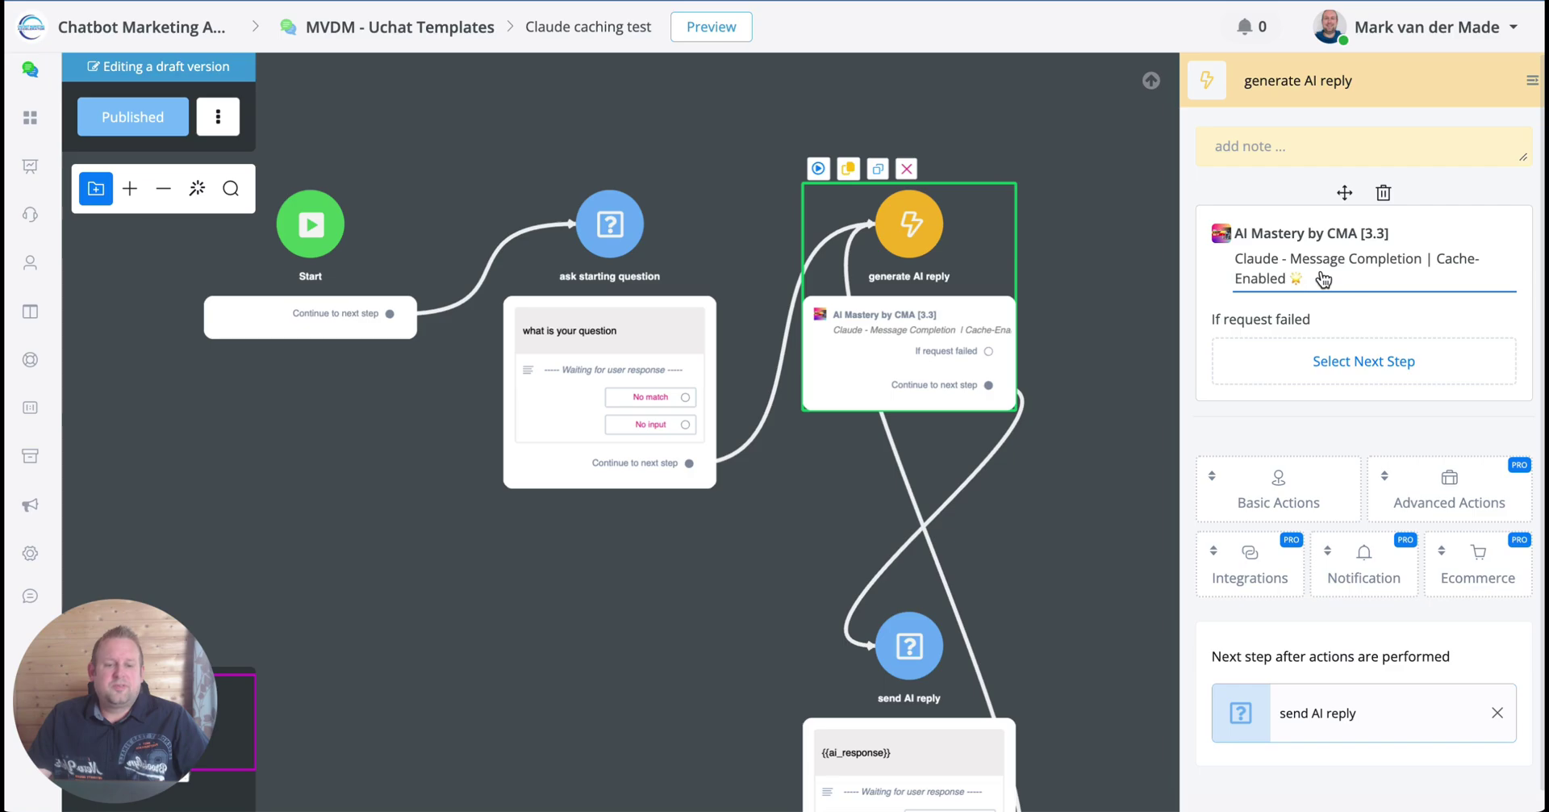
left_click(1323, 278)
scroll(813, 293, "down", 7)
scroll(623, 345, "down", 8)
scroll(691, 657, "up", 12)
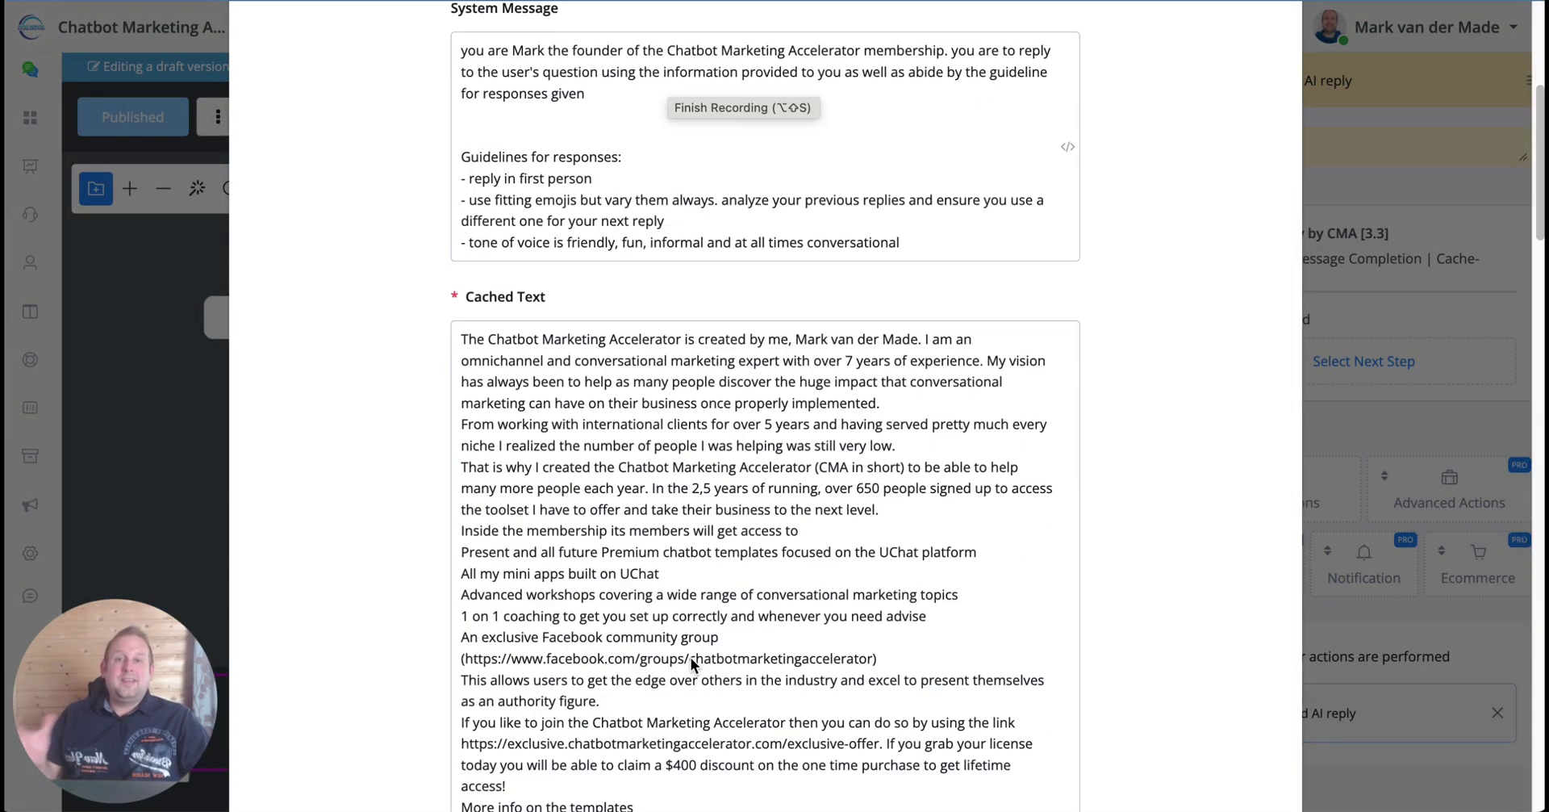